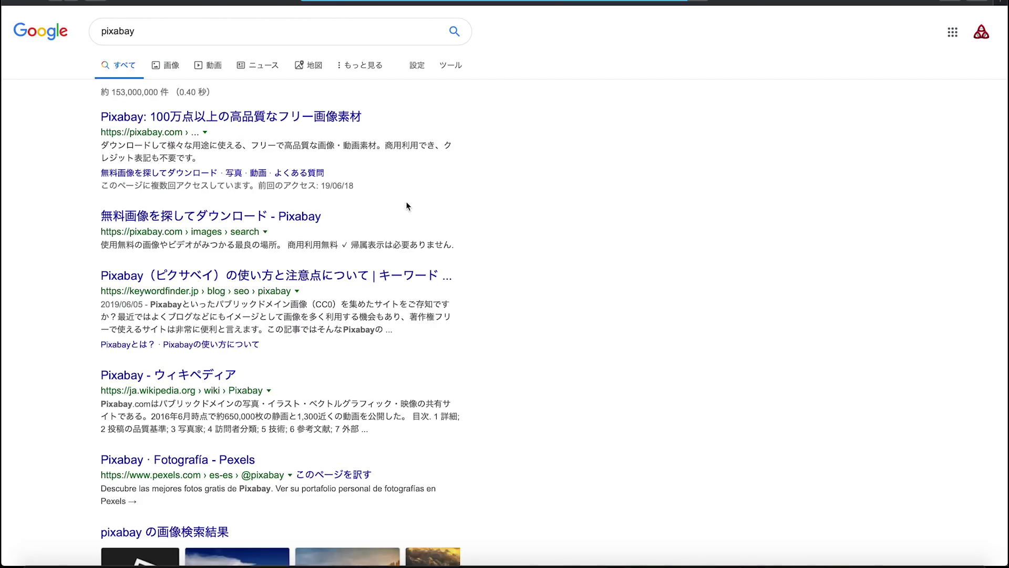
Step: Open Pixabay's free ink video results and scroll through the swirling-ink clip thumbnails
{"action": "left_click", "coordinate": [230, 120]}
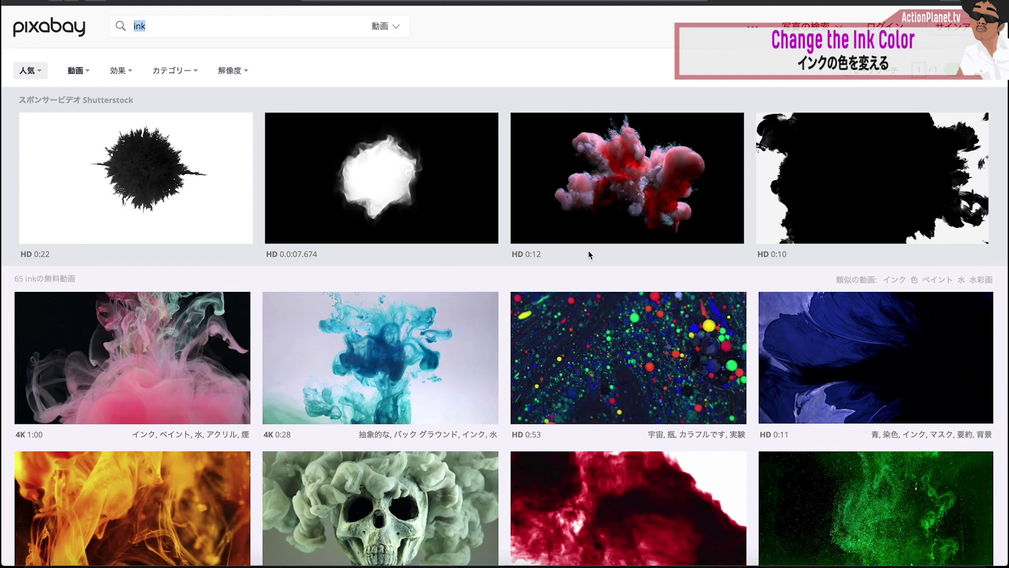
{"action": "scroll", "coordinate": [589, 350], "scroll_direction": "down", "scroll_amount": 3}
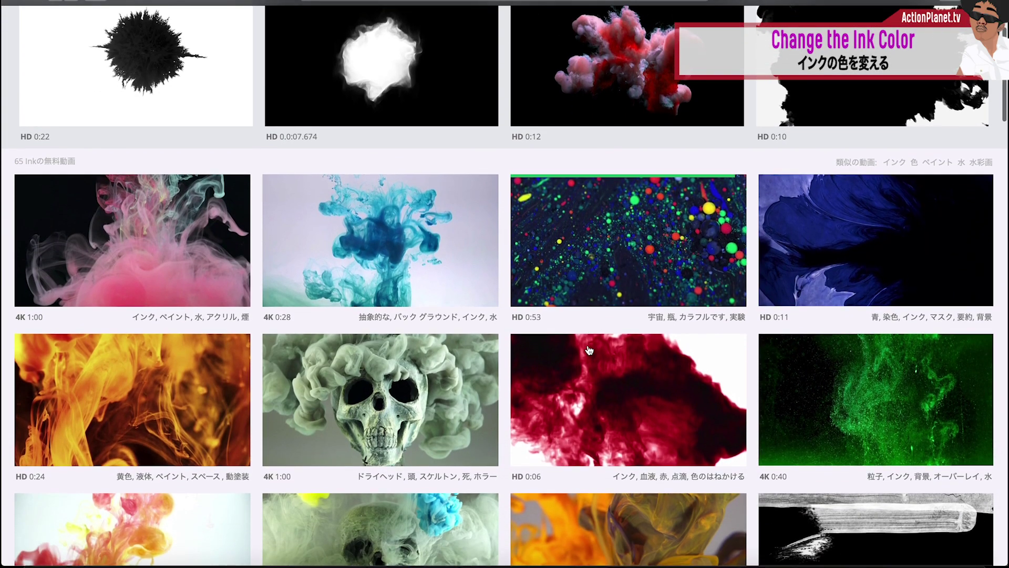
{"action": "scroll", "coordinate": [590, 350], "scroll_direction": "down", "scroll_amount": 5}
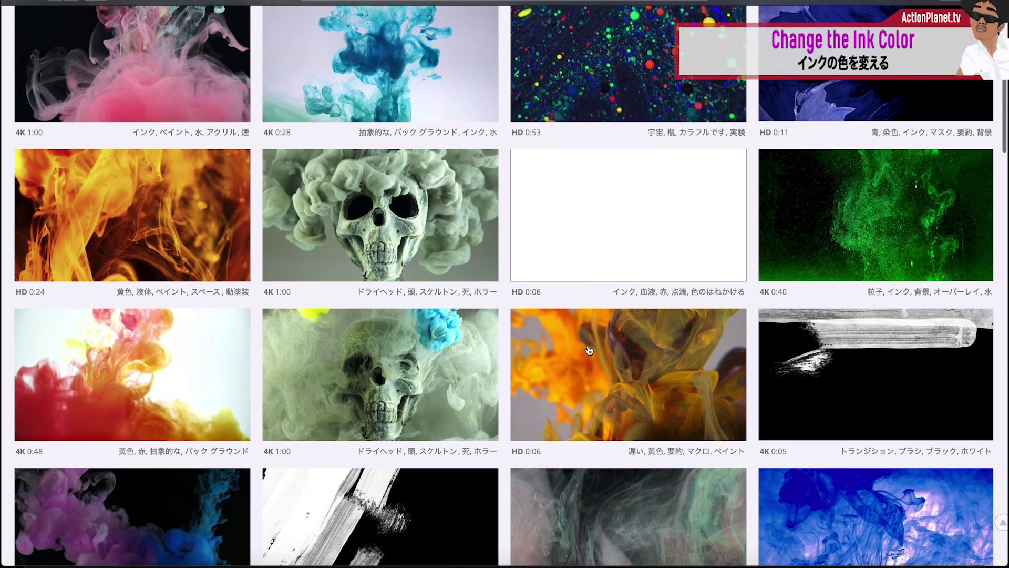
{"action": "scroll", "coordinate": [589, 350], "scroll_direction": "down", "scroll_amount": 5}
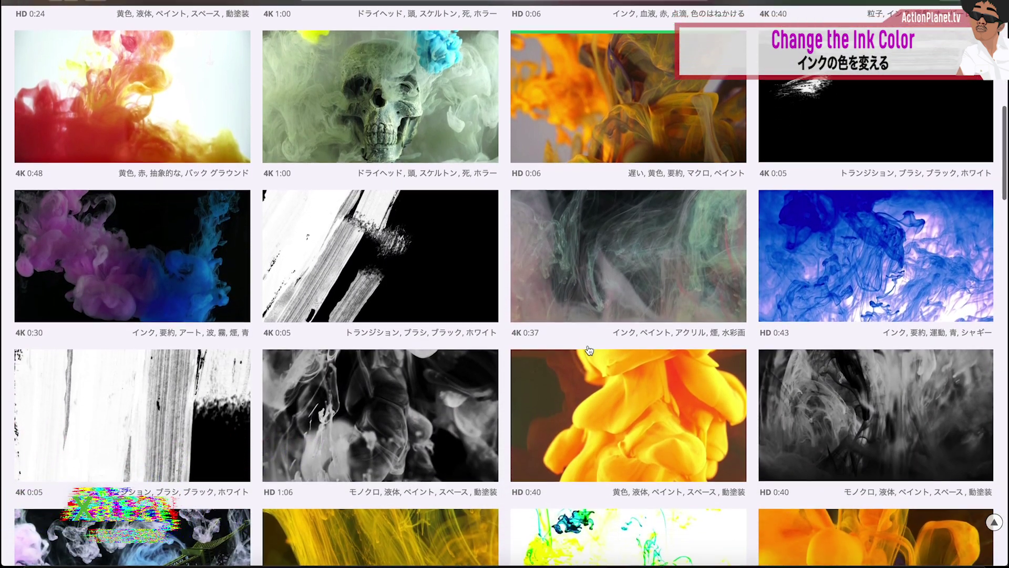
{"action": "scroll", "coordinate": [589, 350], "scroll_direction": "down", "scroll_amount": 6}
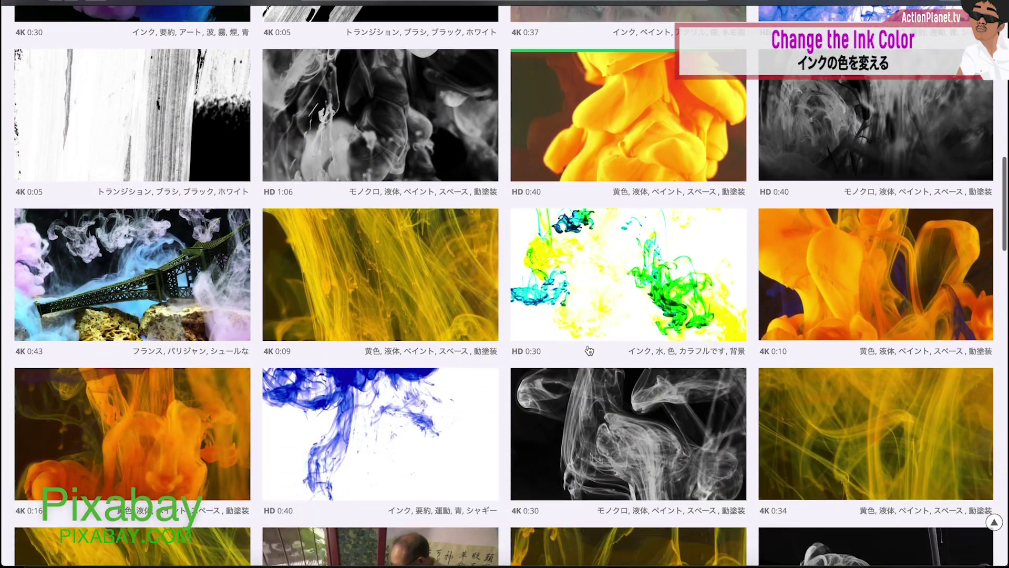
{"action": "scroll", "coordinate": [589, 350], "scroll_direction": "down", "scroll_amount": 3}
{"action": "scroll", "coordinate": [589, 351], "scroll_direction": "down", "scroll_amount": 1}
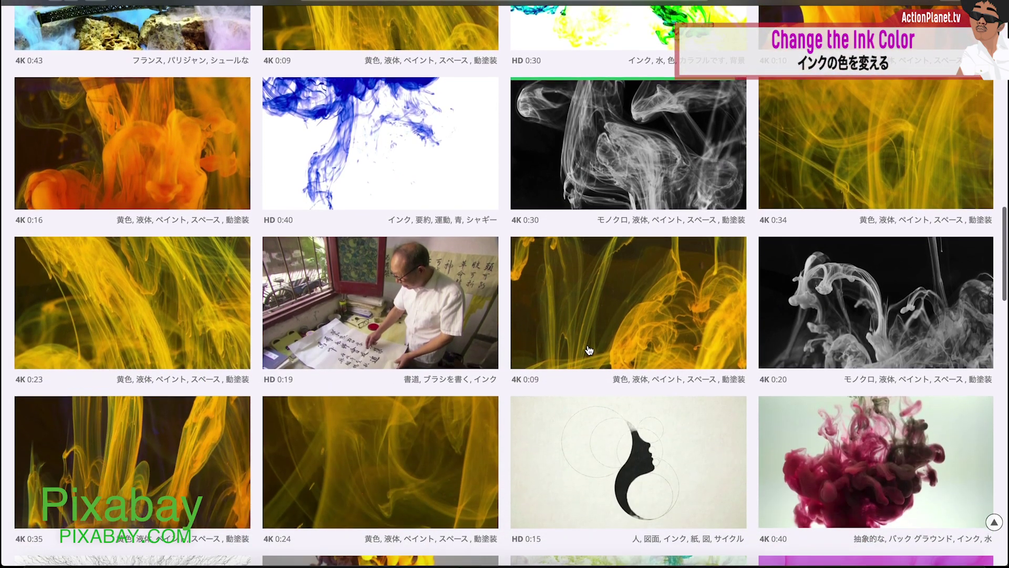
{"action": "scroll", "coordinate": [589, 350], "scroll_direction": "down", "scroll_amount": 2}
{"action": "scroll", "coordinate": [589, 350], "scroll_direction": "down", "scroll_amount": 2}
{"action": "scroll", "coordinate": [589, 351], "scroll_direction": "up", "scroll_amount": 1}
{"action": "scroll", "coordinate": [589, 350], "scroll_direction": "up", "scroll_amount": 4}
{"action": "scroll", "coordinate": [589, 350], "scroll_direction": "up", "scroll_amount": 2}
{"action": "scroll", "coordinate": [589, 350], "scroll_direction": "up", "scroll_amount": 1}
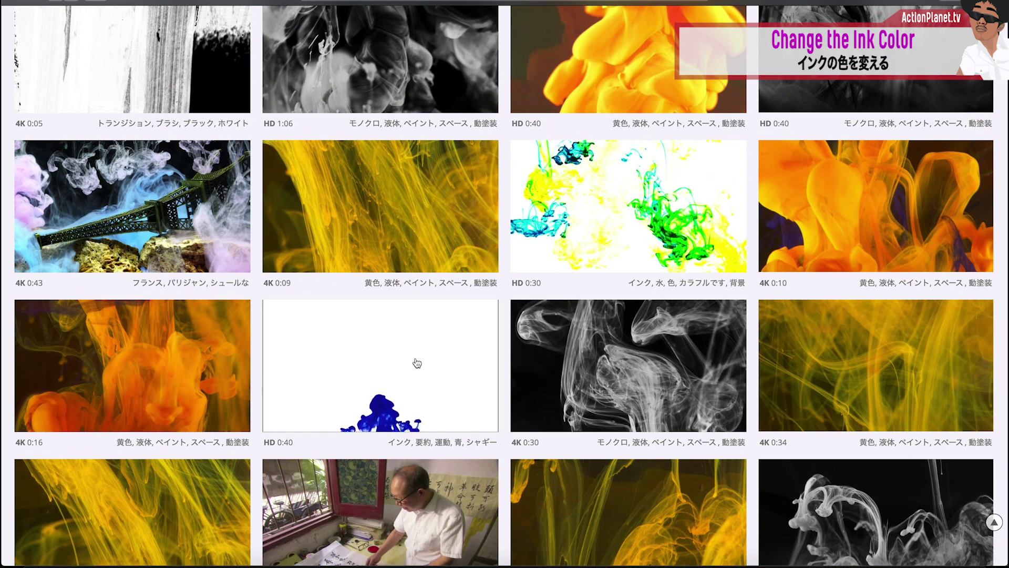
{"action": "scroll", "coordinate": [417, 363], "scroll_direction": "up", "scroll_amount": 3}
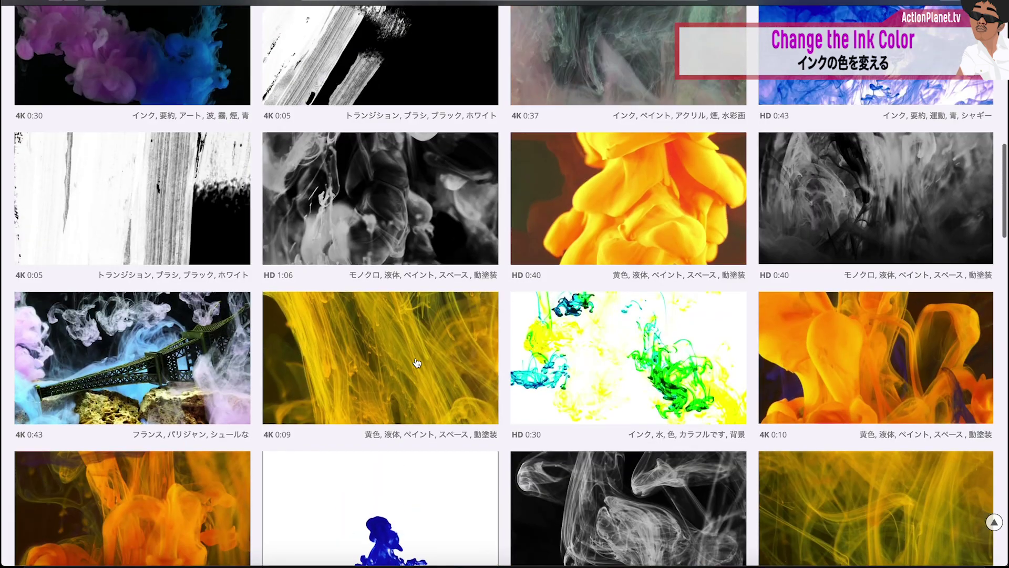
{"action": "scroll", "coordinate": [417, 363], "scroll_direction": "up", "scroll_amount": 3}
{"action": "scroll", "coordinate": [417, 363], "scroll_direction": "up", "scroll_amount": 2}
{"action": "scroll", "coordinate": [417, 363], "scroll_direction": "up", "scroll_amount": 2}
{"action": "scroll", "coordinate": [417, 362], "scroll_direction": "up", "scroll_amount": 1}
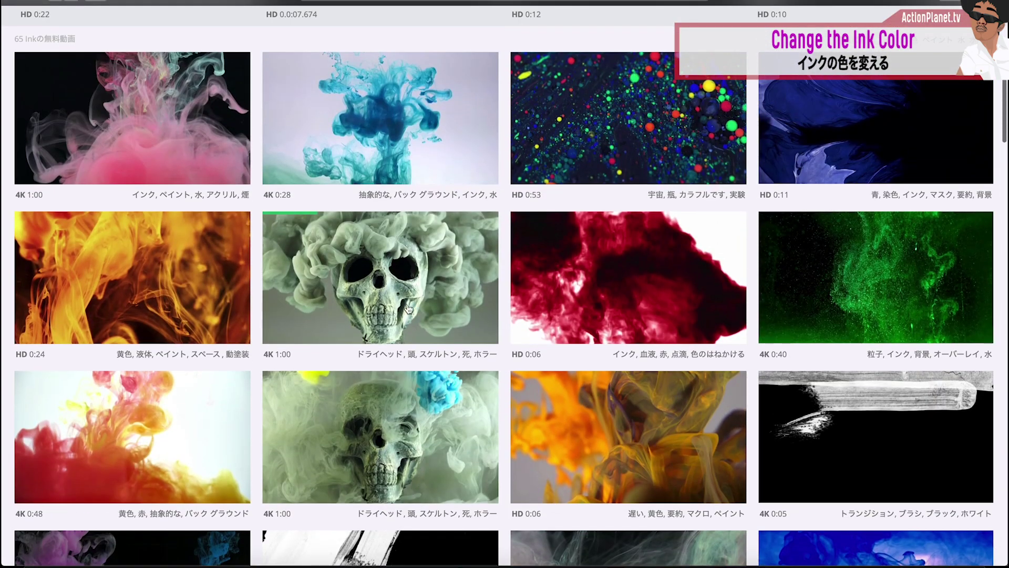
{"action": "scroll", "coordinate": [399, 294], "scroll_direction": "up", "scroll_amount": 3}
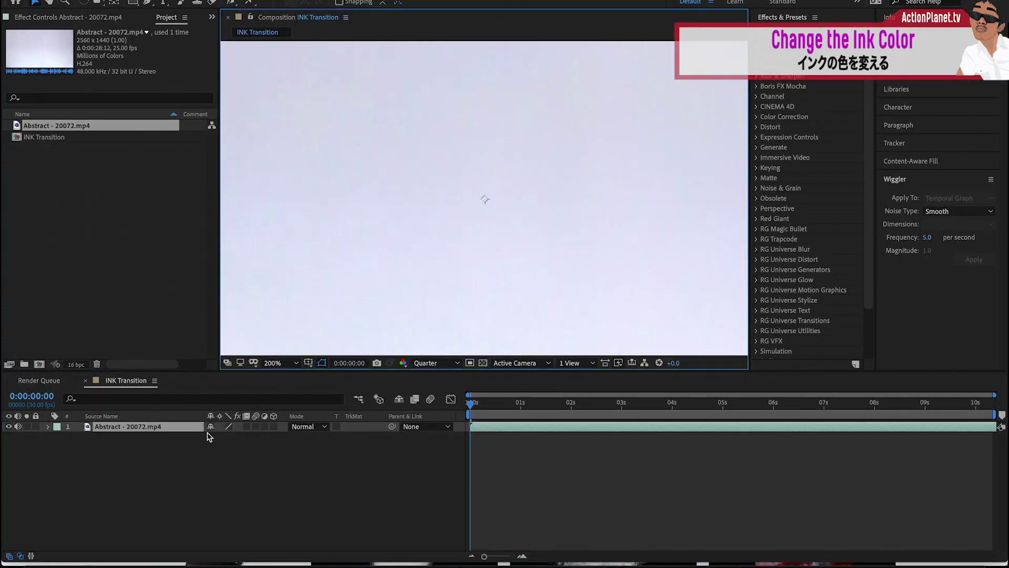
Step: Adjust the ink footage's scale and scrub to a frame showing more ink
{"action": "left_click", "coordinate": [179, 431]}
{"action": "key", "text": "s"}
{"action": "left_click_drag", "start_coordinate": [226, 437], "coordinate": [239, 437]}
{"action": "left_click_drag", "start_coordinate": [493, 410], "coordinate": [831, 444]}
{"action": "left_click_drag", "start_coordinate": [564, 410], "coordinate": [706, 411]}
Step: Search Effects & Presets for 'tint' and apply Tint to the ink layer
{"action": "left_click", "coordinate": [807, 37]}
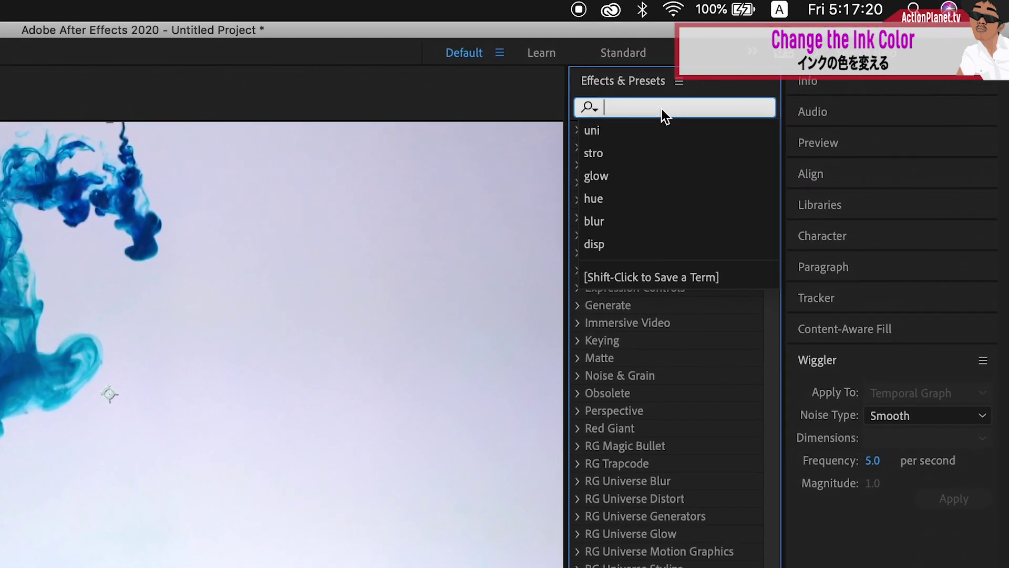
{"action": "type", "text": "tint"}
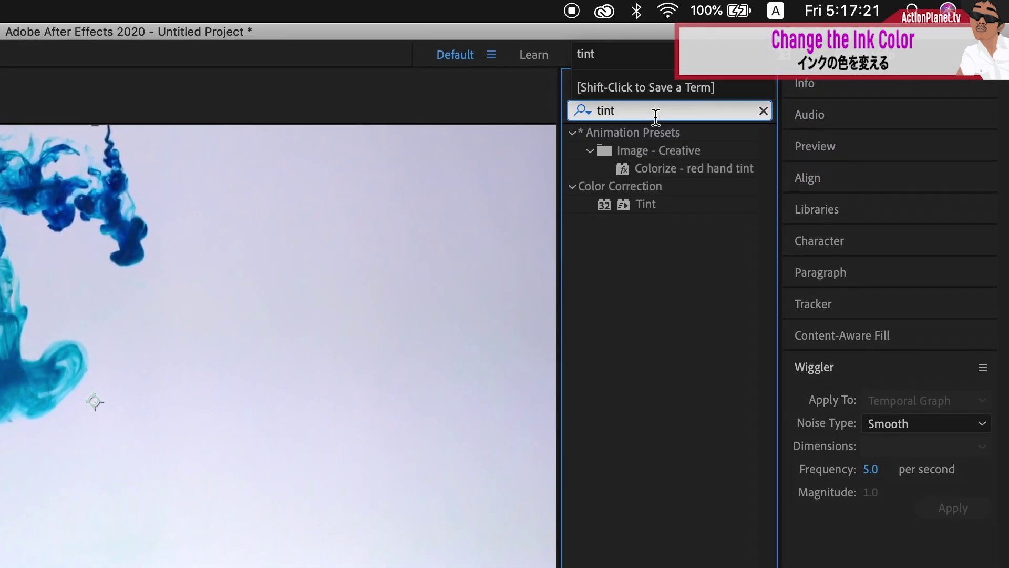
{"action": "left_click", "coordinate": [653, 204]}
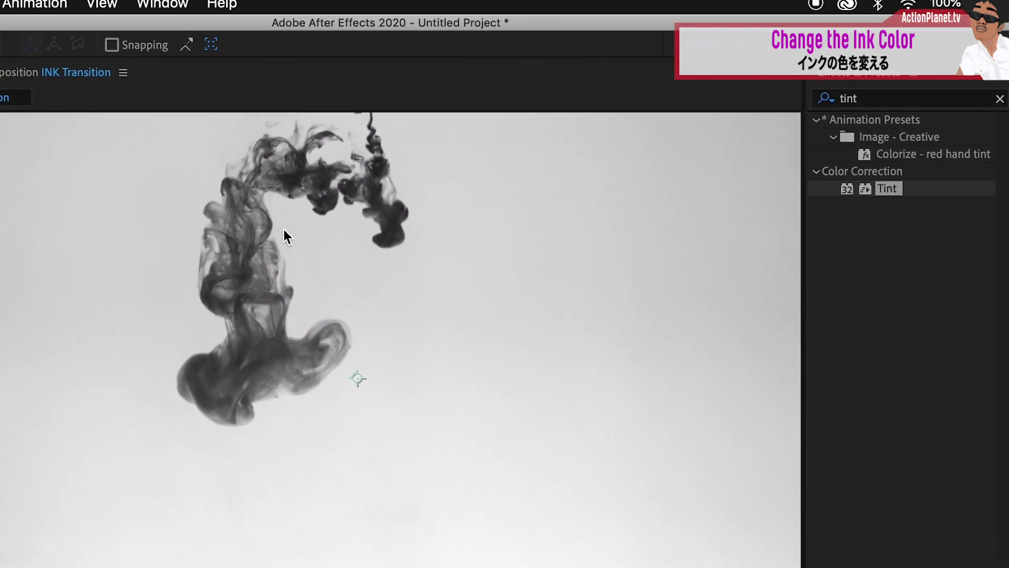
{"action": "left_click_drag", "start_coordinate": [655, 209], "coordinate": [443, 368]}
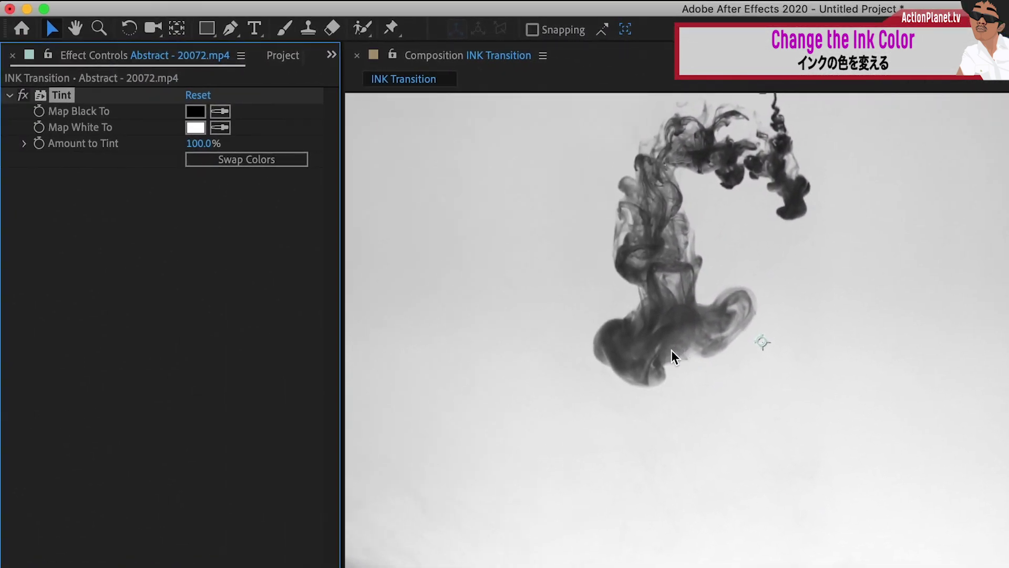
Step: In Tint, map black to red and map white to dark red 220606
{"action": "left_click", "coordinate": [195, 111]}
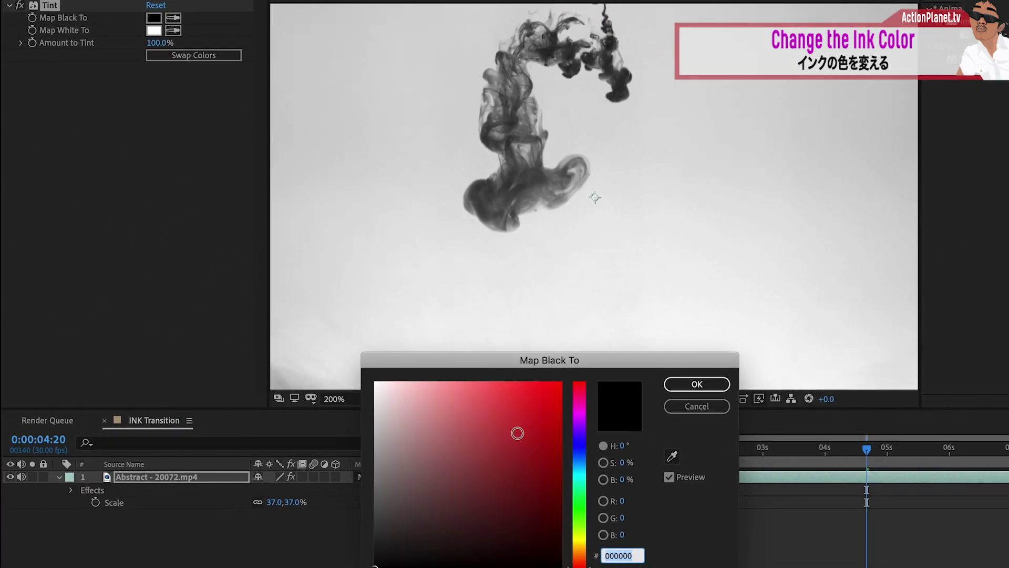
{"action": "mouse_move", "coordinate": [517, 432]}
{"action": "left_mouse_down"}
{"action": "mouse_move", "coordinate": [545, 408]}
{"action": "mouse_move", "coordinate": [532, 448]}
{"action": "mouse_move", "coordinate": [527, 422]}
{"action": "left_mouse_up"}
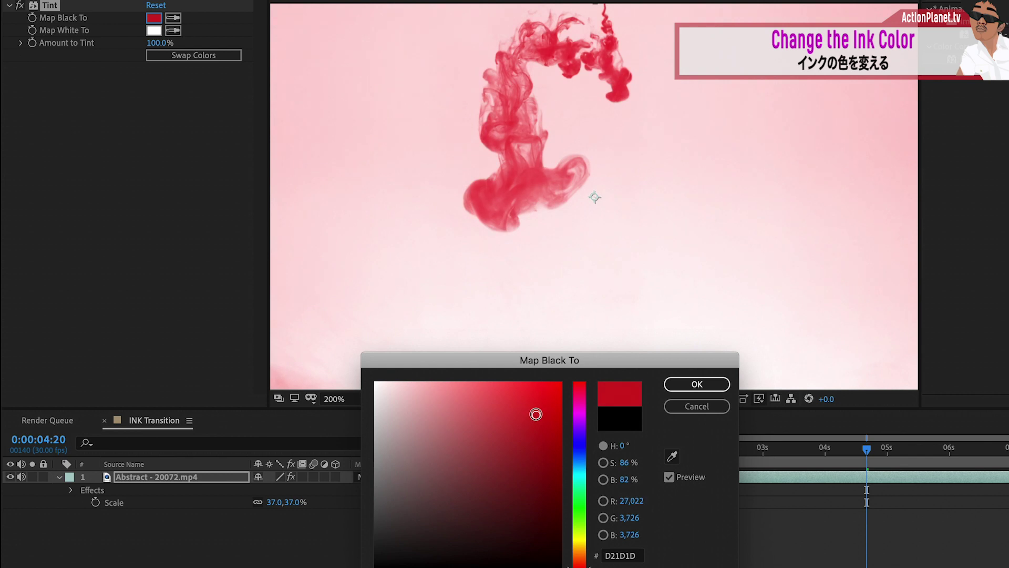
{"action": "left_click", "coordinate": [690, 385]}
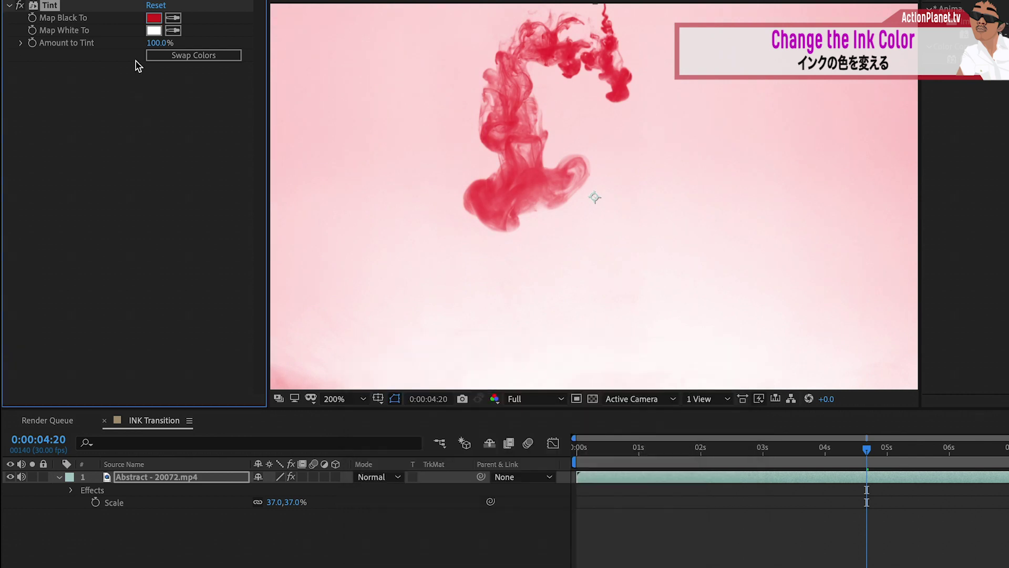
{"action": "left_click", "coordinate": [155, 31]}
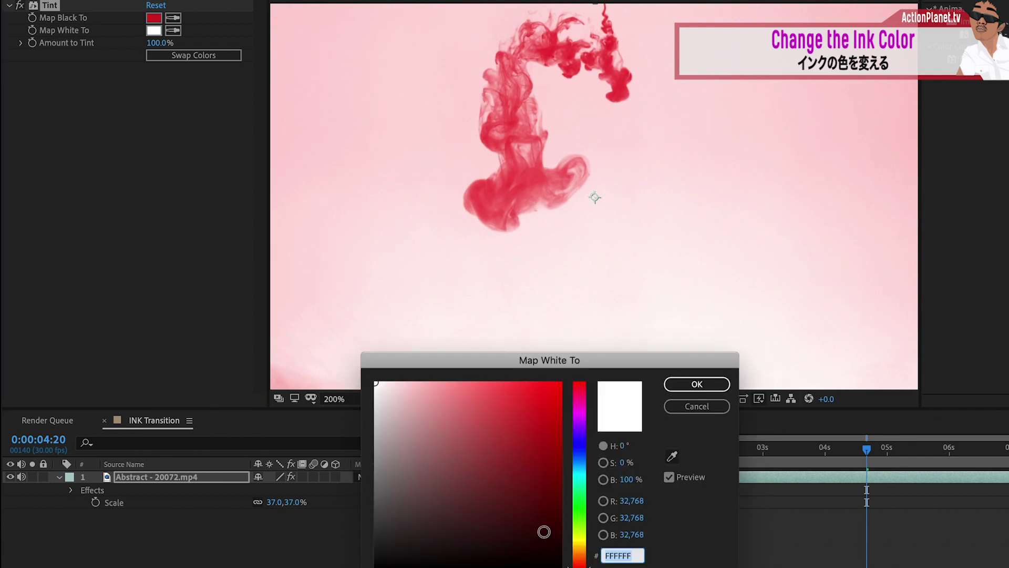
{"action": "left_click", "coordinate": [528, 550]}
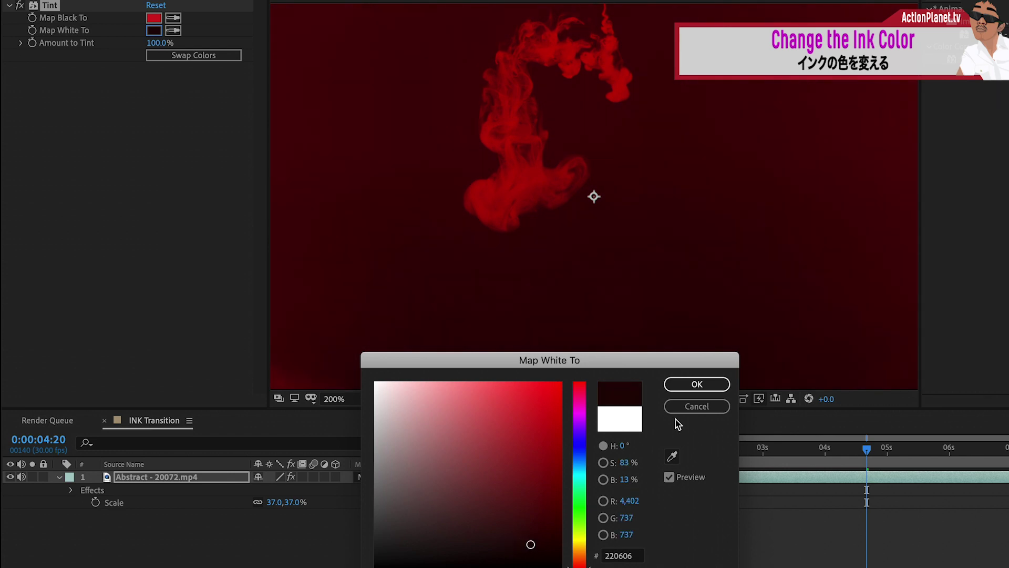
{"action": "left_click", "coordinate": [695, 386]}
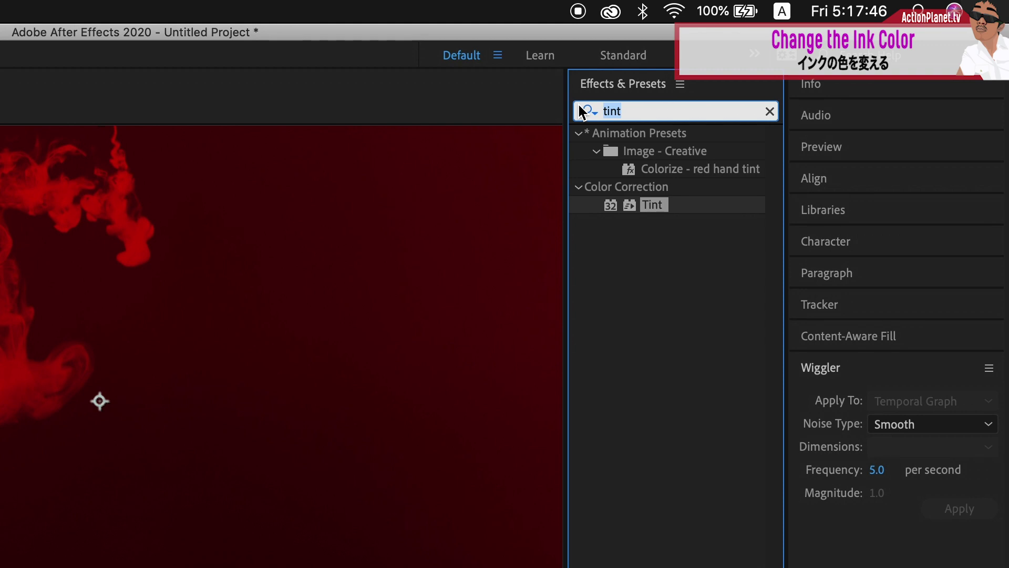
Step: Apply Curves to the ink layer and adjust its RGB and Red channel curves
{"action": "type", "text": "curve"}
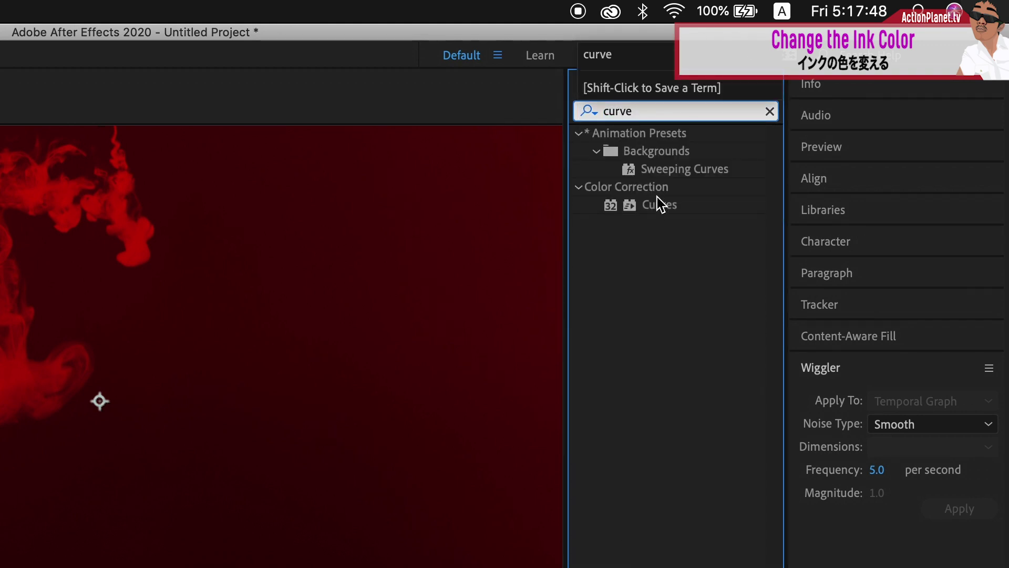
{"action": "left_click", "coordinate": [661, 204]}
{"action": "double_click", "coordinate": [661, 204]}
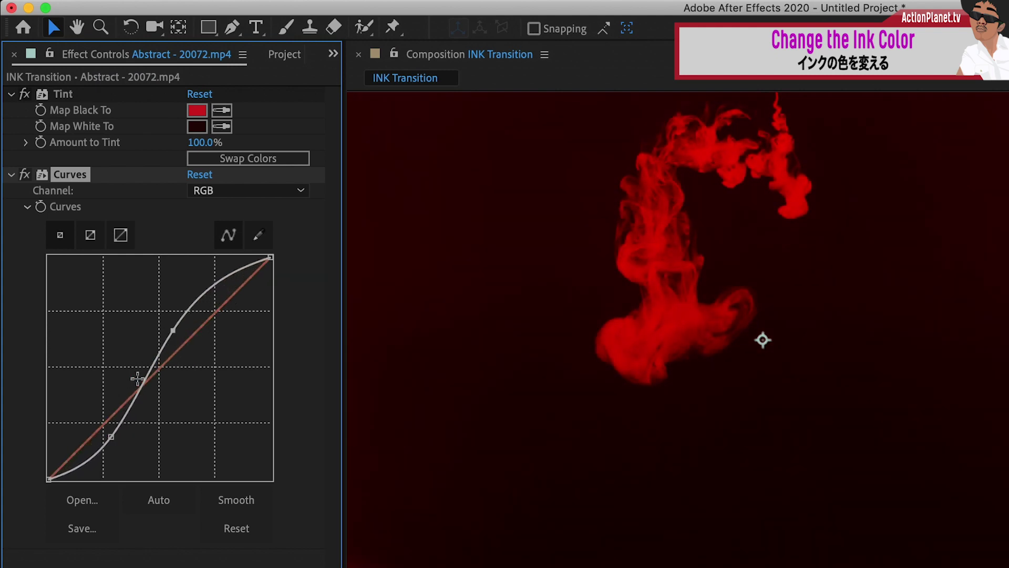
{"action": "left_click", "coordinate": [283, 196]}
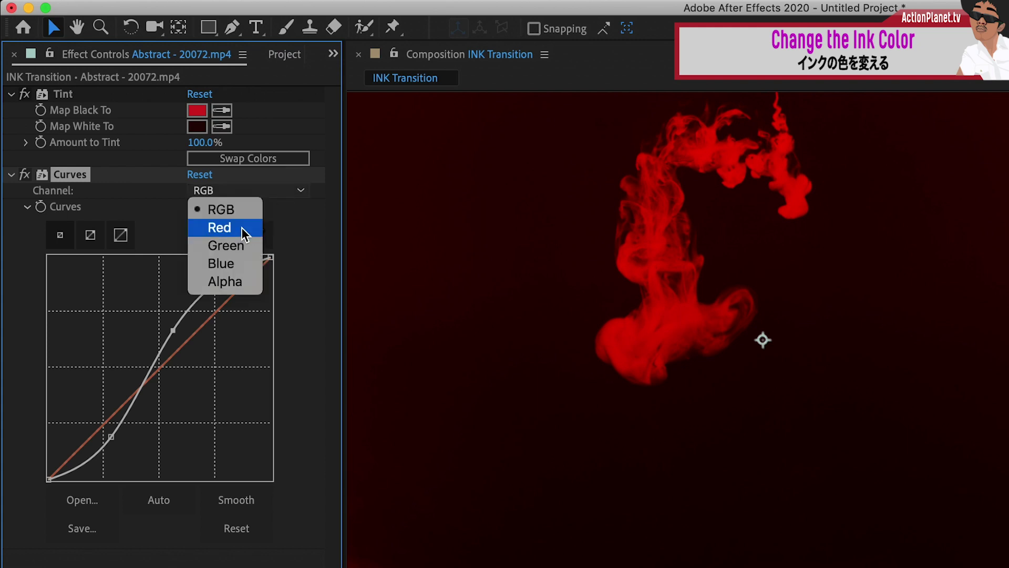
{"action": "left_click", "coordinate": [242, 227]}
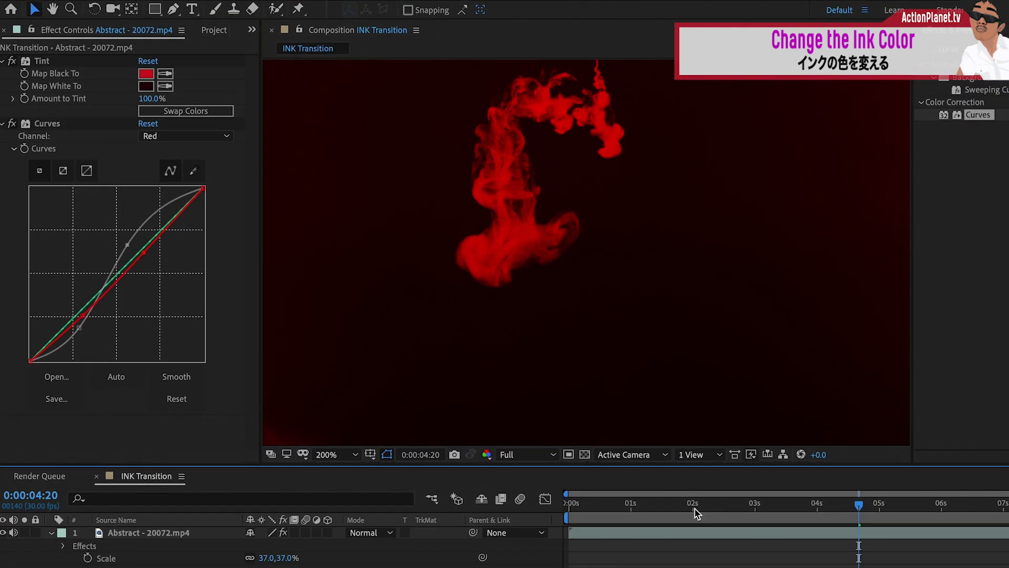
Step: Scrub the timeline and play the preview to watch the red ink spread
{"action": "left_click_drag", "start_coordinate": [696, 512], "coordinate": [577, 516]}
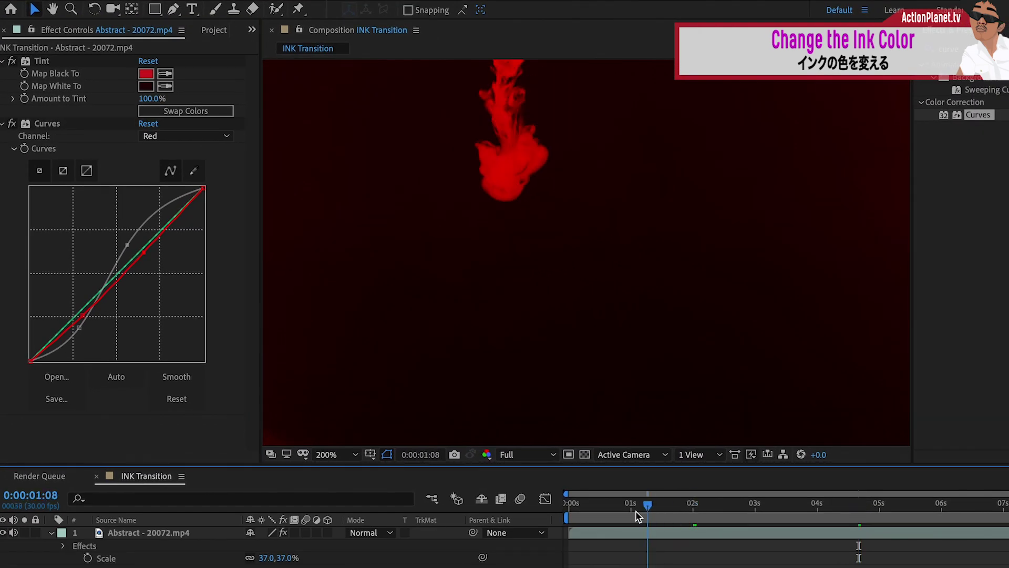
{"action": "mouse_move", "coordinate": [678, 529]}
{"action": "left_mouse_down"}
{"action": "mouse_move", "coordinate": [928, 536]}
{"action": "mouse_move", "coordinate": [996, 550]}
{"action": "left_mouse_up"}
{"action": "key", "text": "space"}
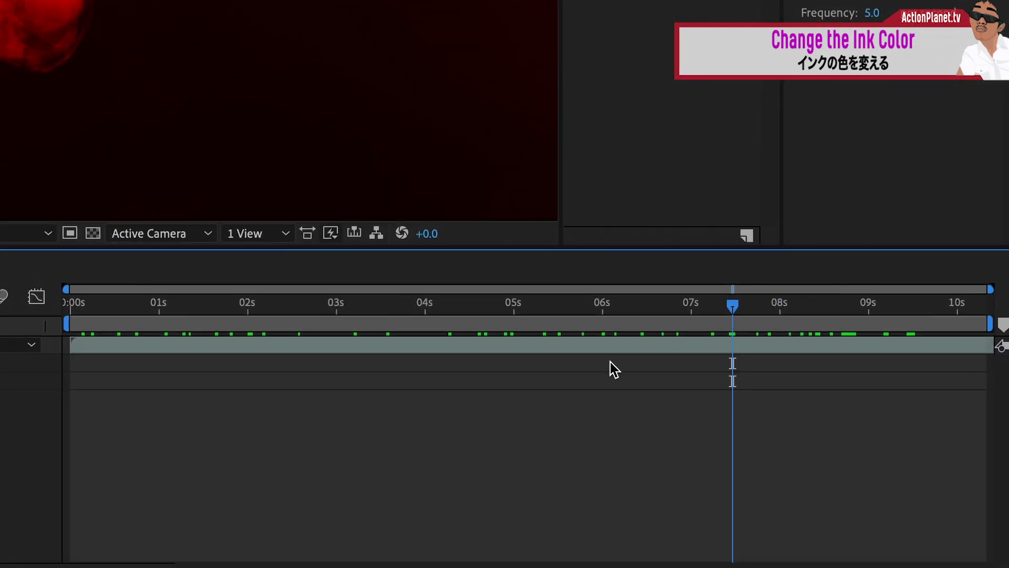
{"action": "left_click", "coordinate": [608, 343]}
{"action": "right_click", "coordinate": [548, 349]}
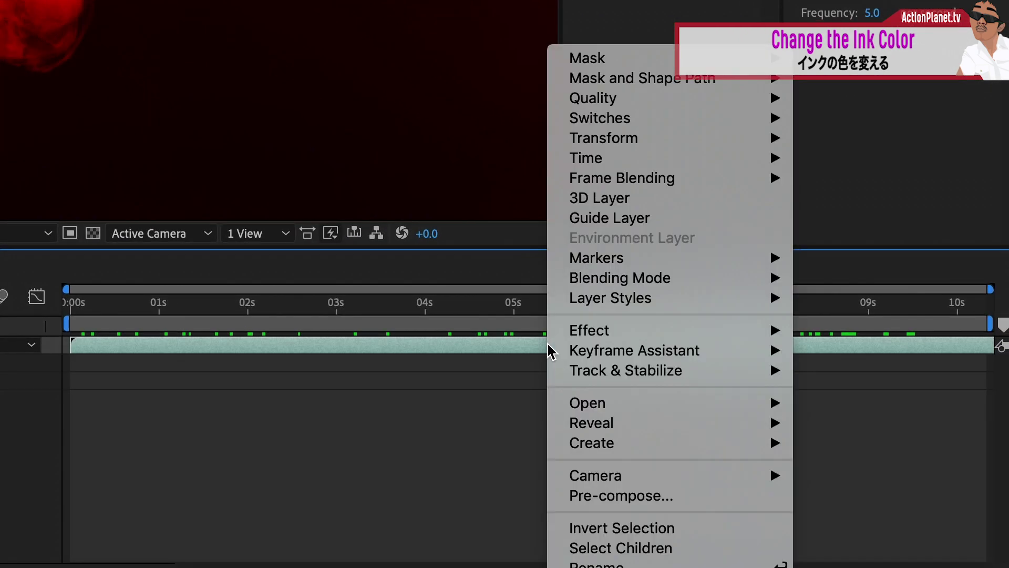
{"action": "mouse_move", "coordinate": [648, 164]}
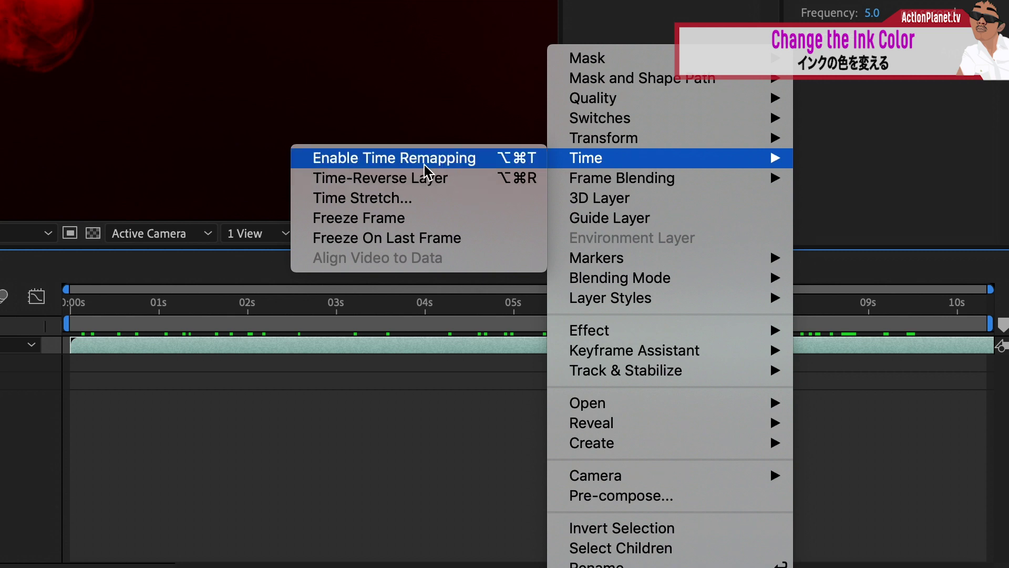
{"action": "key", "text": "ctrl+alt+t"}
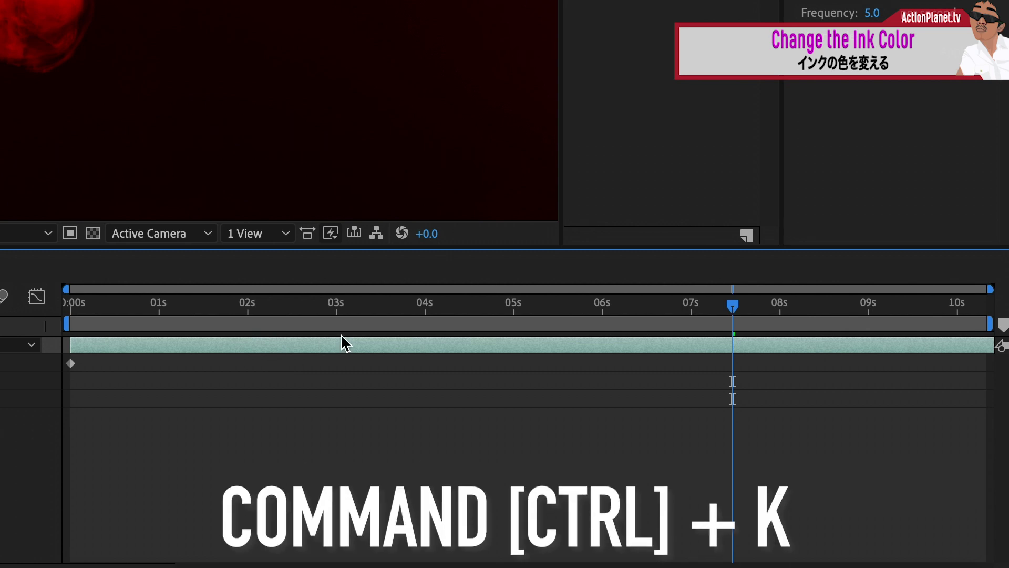
Step: Extend the INK Transition duration to about 20 seconds and scrub to around 12 seconds
{"action": "key", "text": "ctrl+k"}
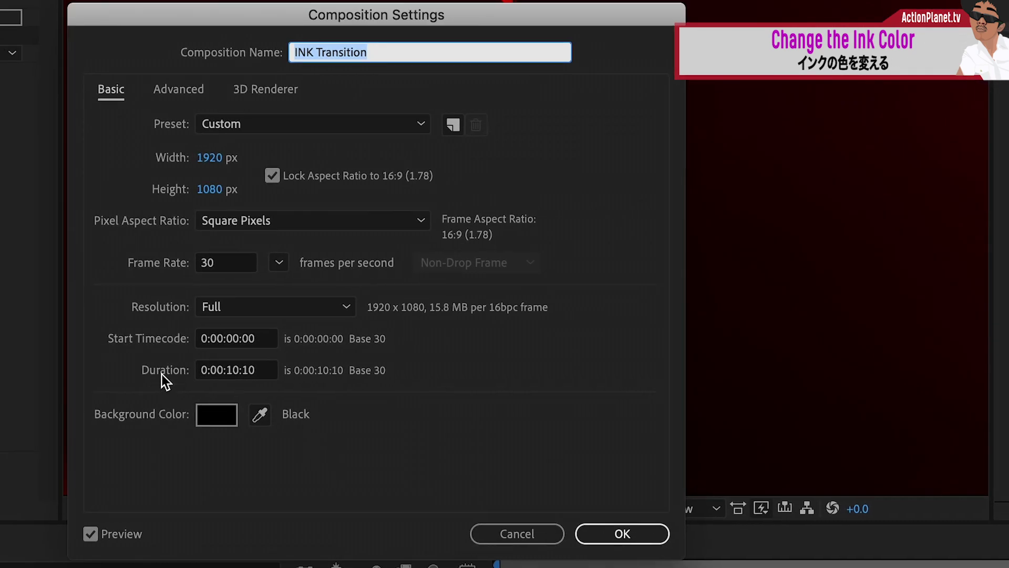
{"action": "left_click", "coordinate": [234, 374]}
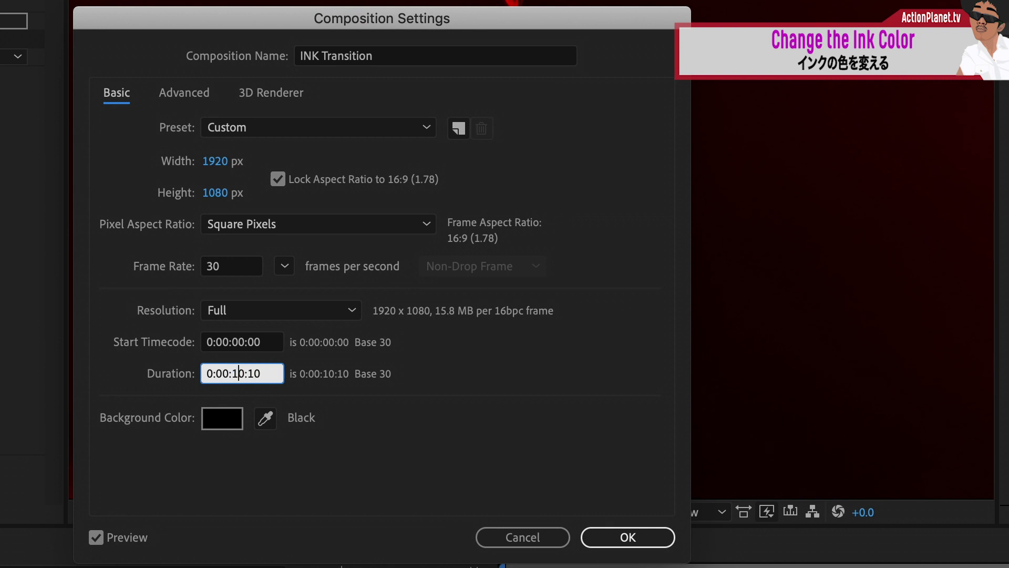
{"action": "type", "text": "2"}
{"action": "key", "text": "Return"}
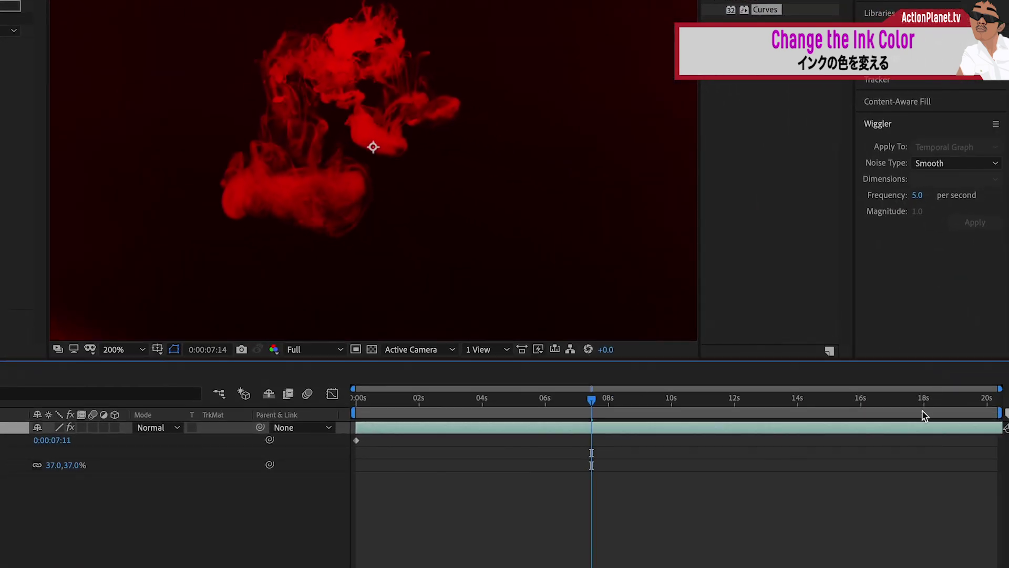
{"action": "mouse_move", "coordinate": [608, 408]}
{"action": "left_mouse_down"}
{"action": "mouse_move", "coordinate": [749, 415]}
{"action": "mouse_move", "coordinate": [814, 432]}
{"action": "left_mouse_up"}
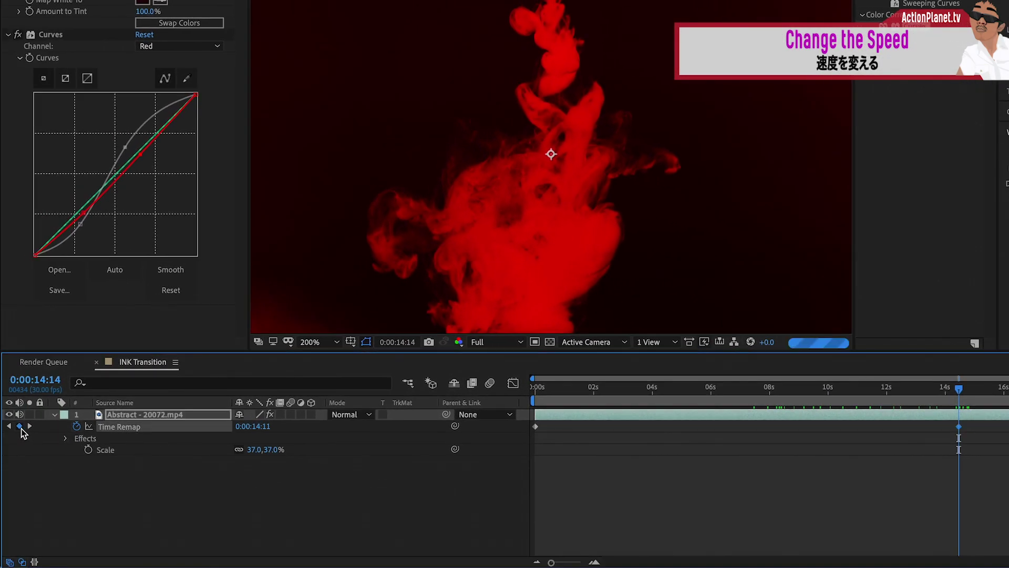
Step: Move the end Time Remap keyframe to 4 seconds and end the work area there
{"action": "left_click_drag", "start_coordinate": [958, 427], "coordinate": [651, 432]}
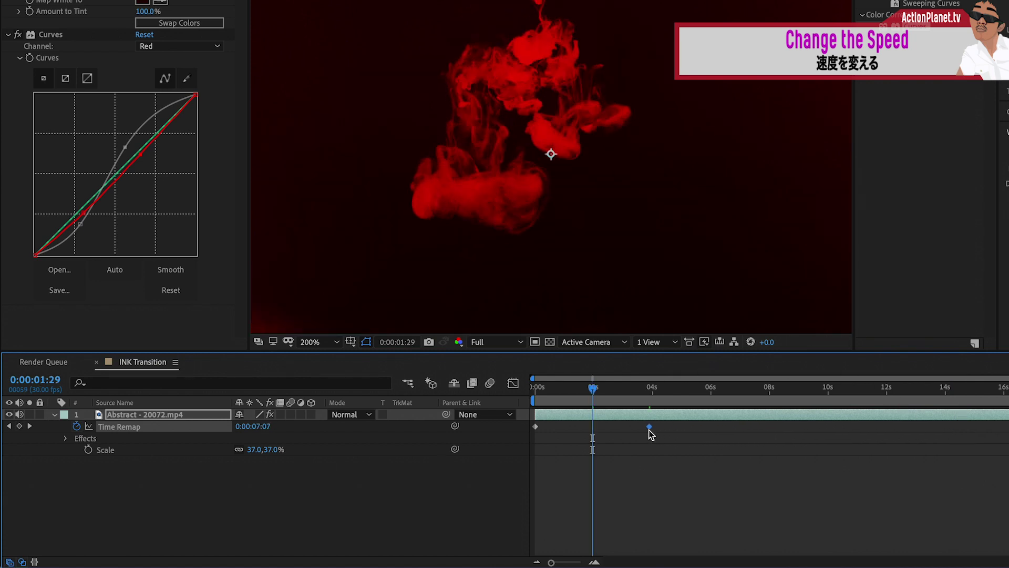
{"action": "left_click", "coordinate": [654, 394]}
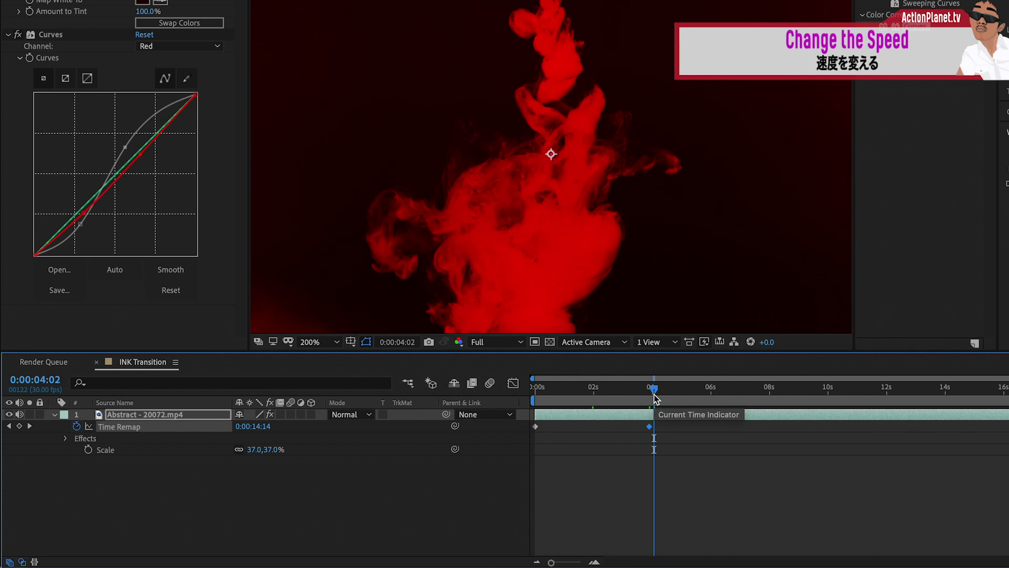
{"action": "left_click_drag", "start_coordinate": [655, 433], "coordinate": [654, 433]}
{"action": "key", "text": "n"}
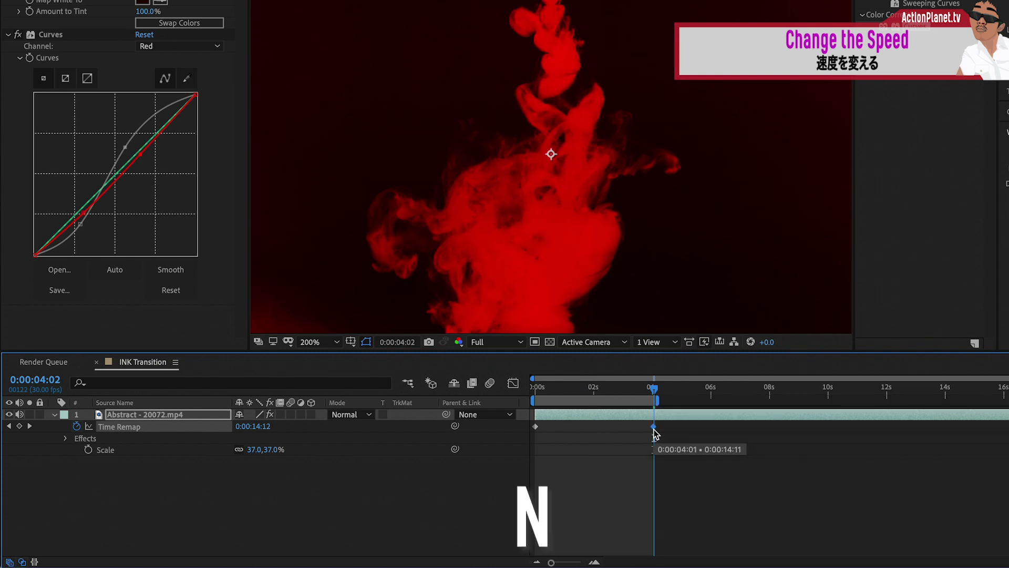
Step: Preview the sped-up ink, then select both Time Remap keyframes and apply Easy Ease
{"action": "scroll", "coordinate": [653, 447], "scroll_direction": "up", "scroll_amount": 2}
{"action": "scroll", "coordinate": [662, 444], "scroll_direction": "up", "scroll_amount": 1}
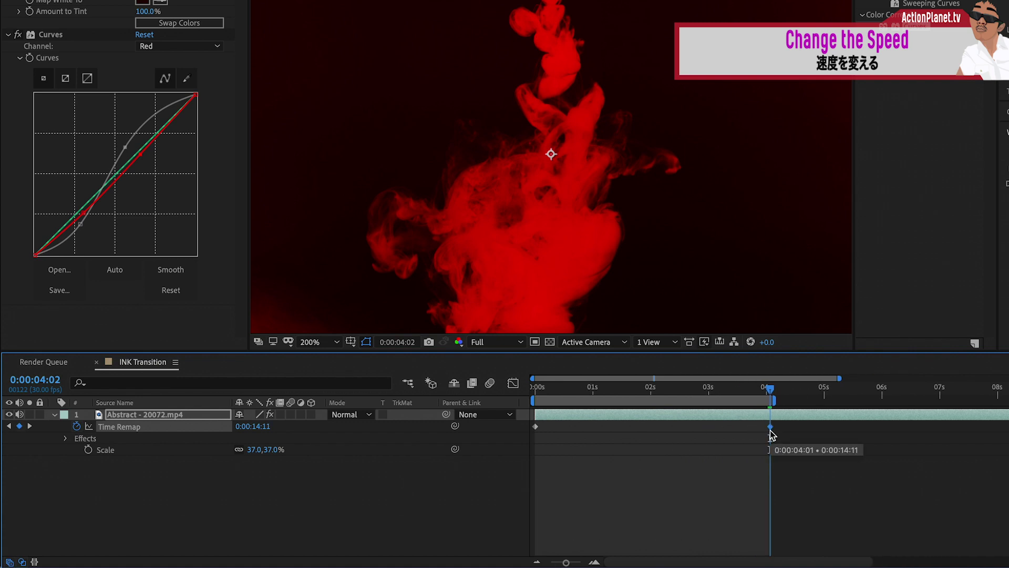
{"action": "key", "text": "space"}
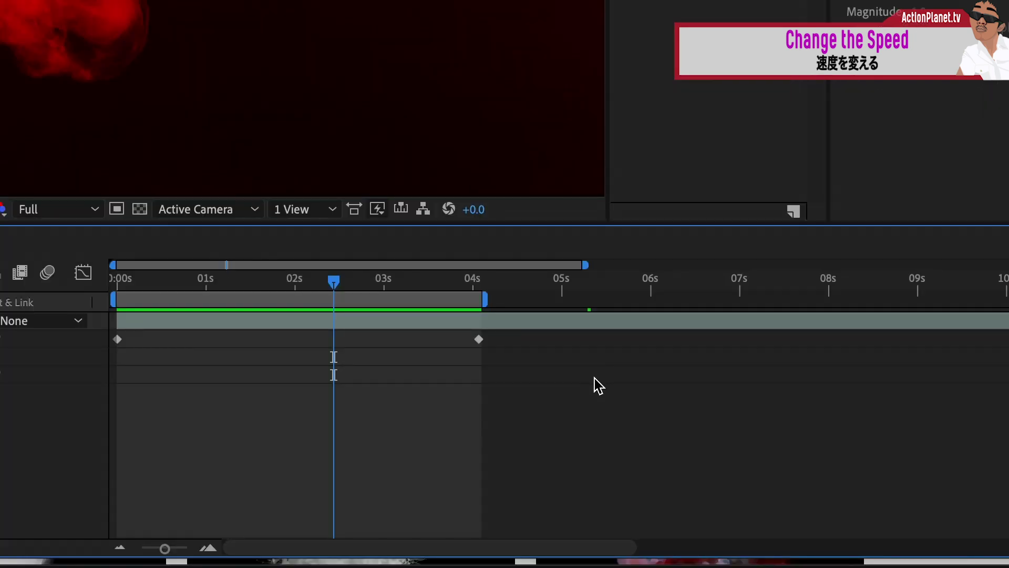
{"action": "left_click_drag", "start_coordinate": [844, 452], "coordinate": [526, 427]}
{"action": "key", "text": "F9"}
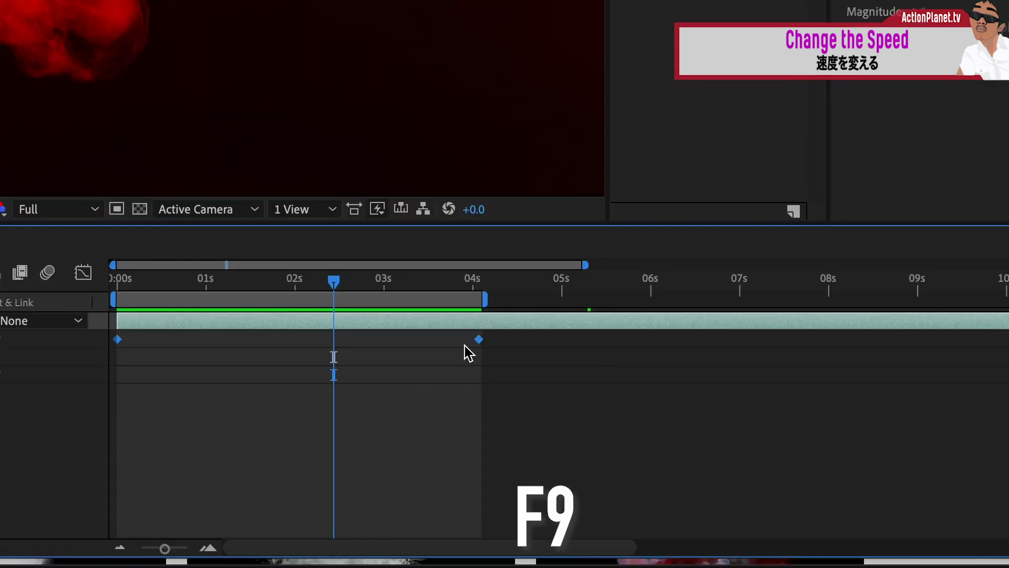
Step: Apply Easy Ease to the end Time Remap keyframe
{"action": "right_click", "coordinate": [479, 342]}
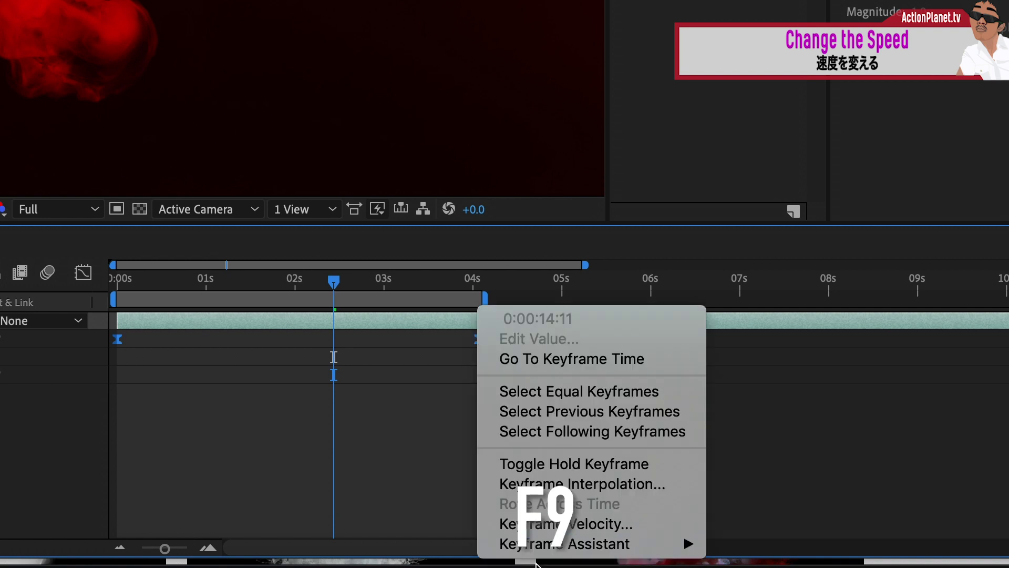
{"action": "mouse_move", "coordinate": [556, 535]}
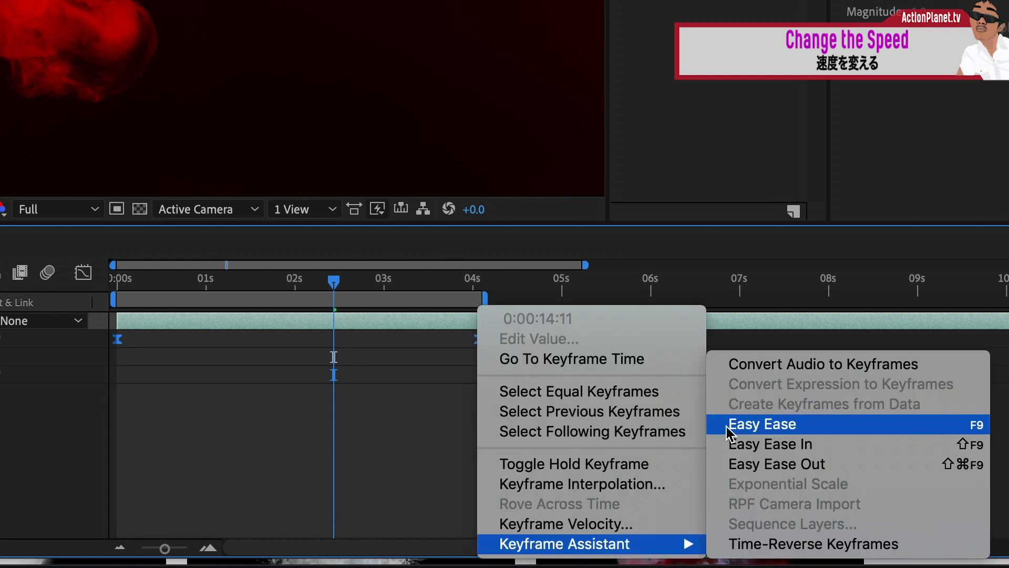
{"action": "left_click", "coordinate": [728, 426]}
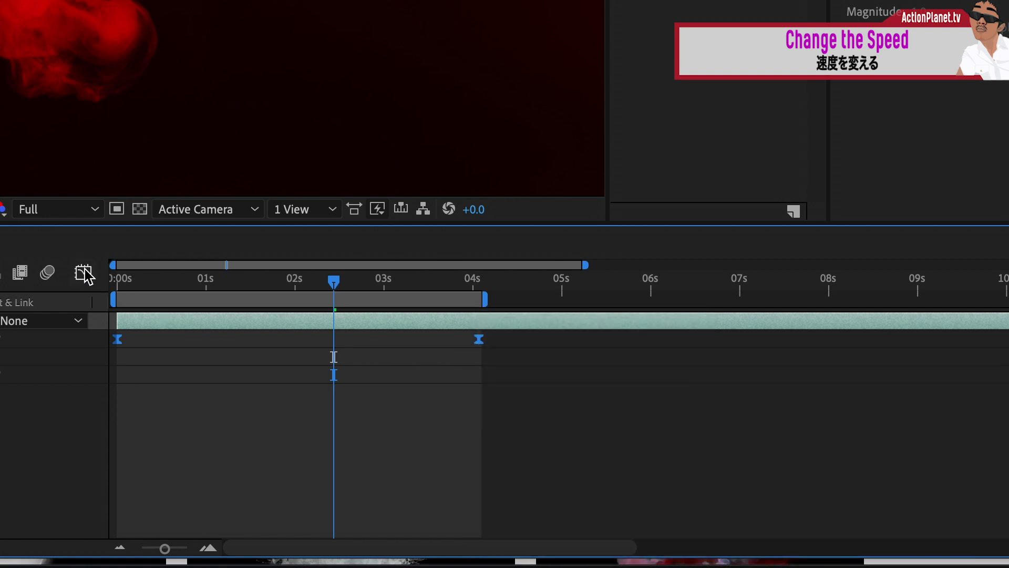
Step: In the Graph Editor, push the speed spike to the very start, then preview
{"action": "left_click", "coordinate": [83, 272]}
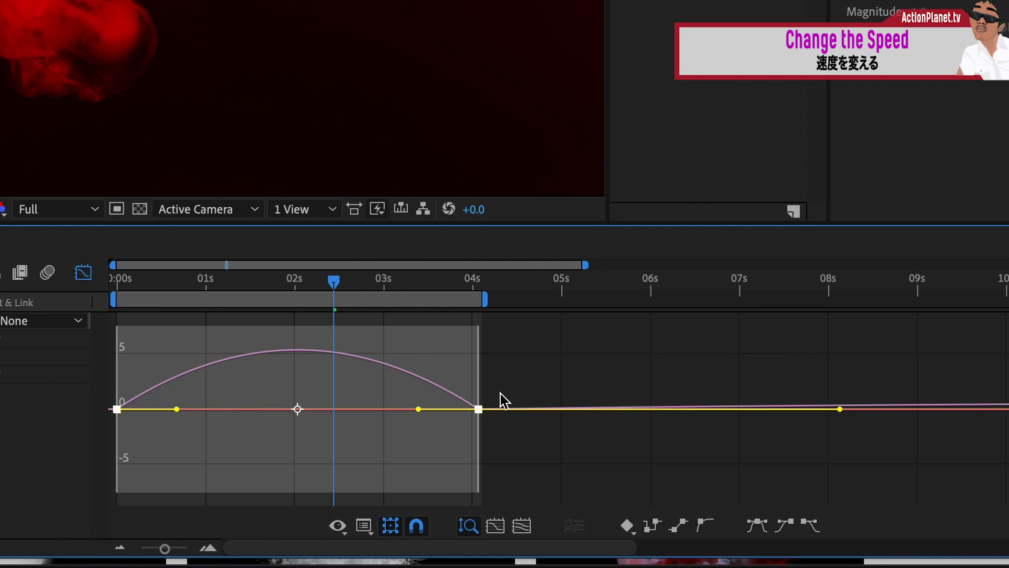
{"action": "left_click_drag", "start_coordinate": [418, 409], "coordinate": [251, 402]}
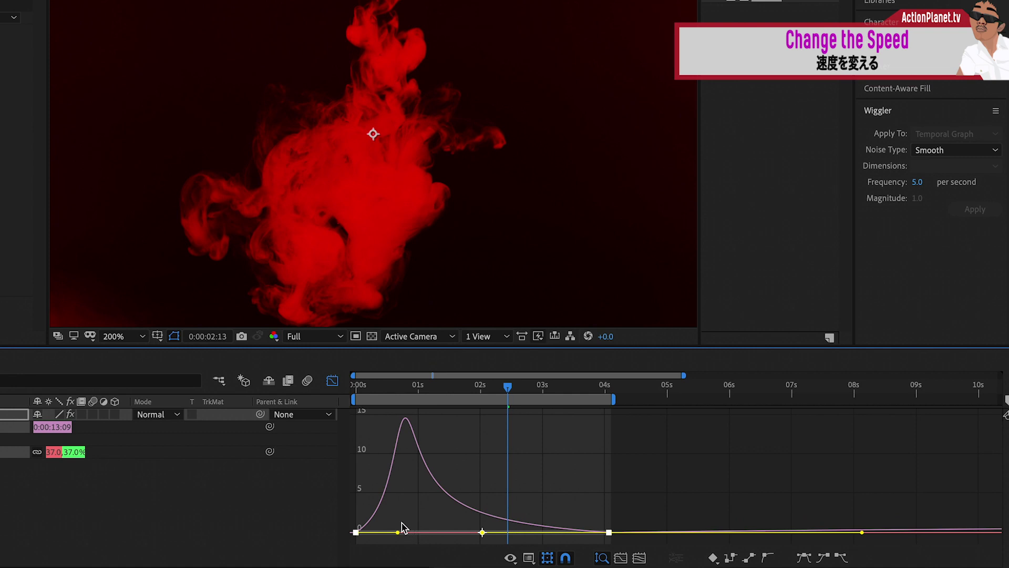
{"action": "left_click_drag", "start_coordinate": [398, 532], "coordinate": [356, 531]}
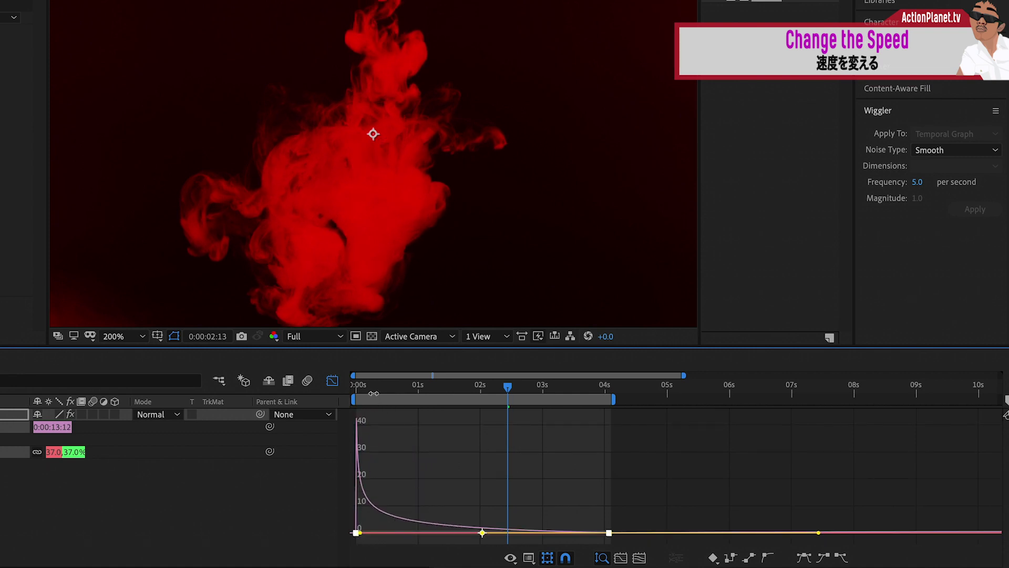
{"action": "left_click", "coordinate": [354, 392]}
{"action": "key", "text": "space"}
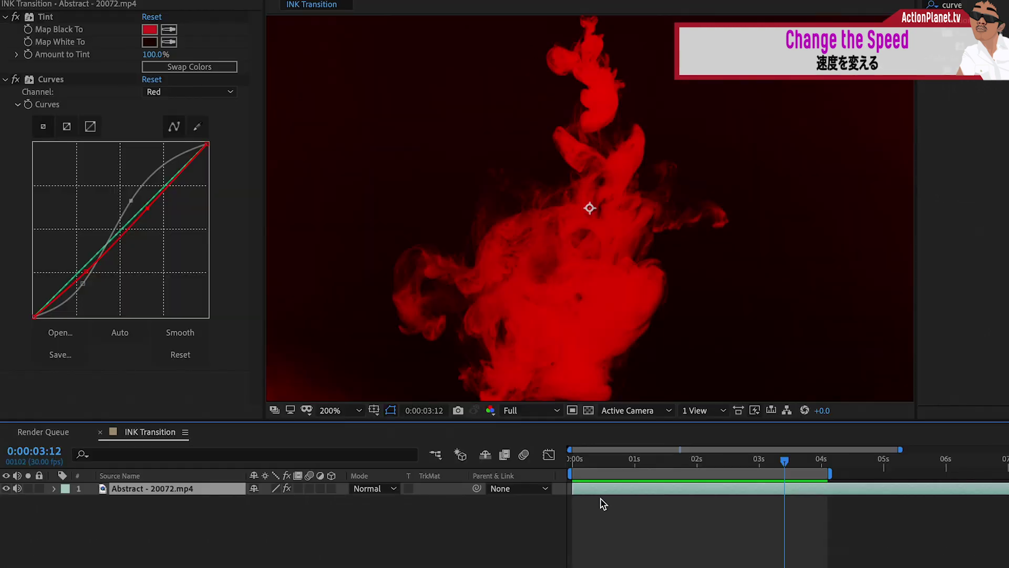
Step: Set the ink layer to 100% scale, 40° rotation and position 938, 540
{"action": "key", "text": "s"}
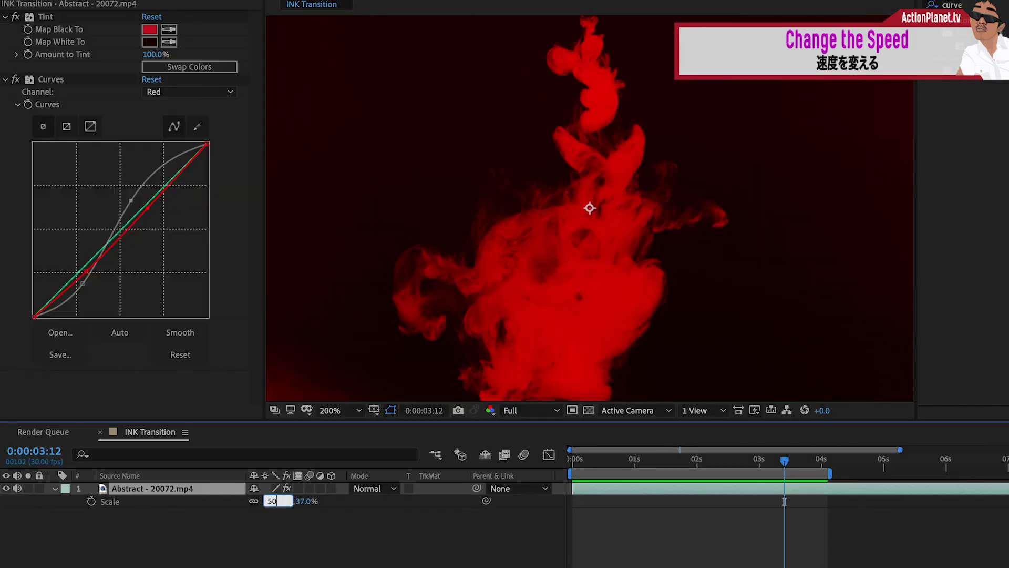
{"action": "key", "text": "Return"}
{"action": "key", "text": "r"}
{"action": "left_click_drag", "start_coordinate": [266, 501], "coordinate": [300, 504]}
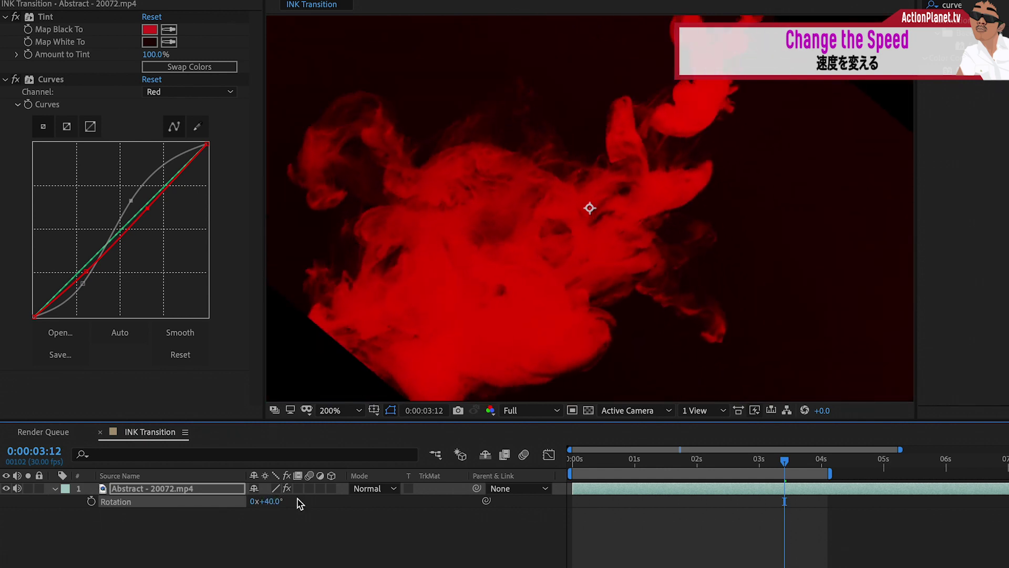
{"action": "key", "text": "p"}
{"action": "left_click_drag", "start_coordinate": [258, 501], "coordinate": [195, 504]}
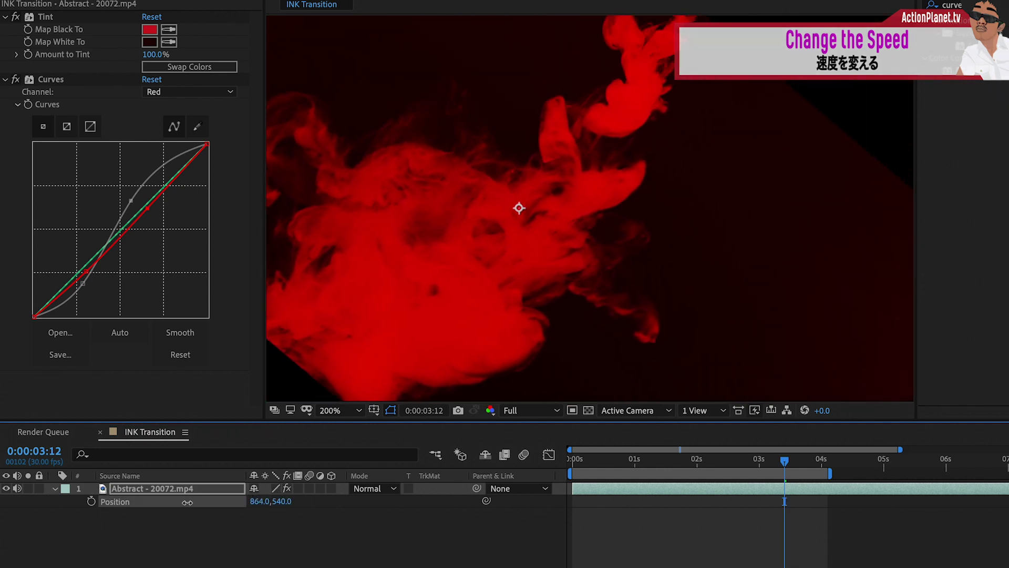
{"action": "key", "text": "s"}
{"action": "left_click_drag", "start_coordinate": [263, 501], "coordinate": [276, 502]}
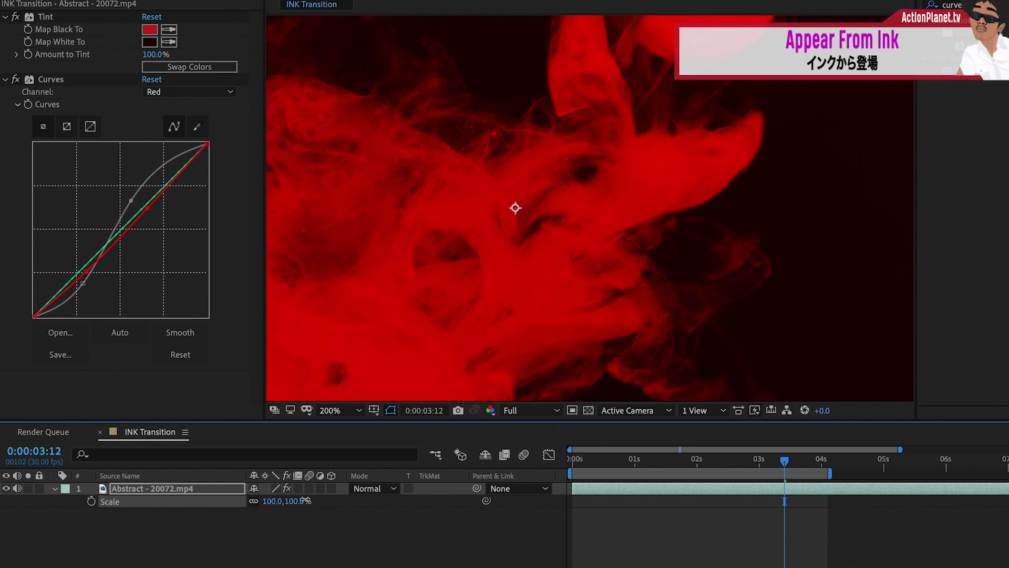
{"action": "key", "text": "p"}
Step: Preview the transformed ink, scrub to about 2 seconds and reselect the ink layer
{"action": "left_click", "coordinate": [573, 460]}
{"action": "key", "text": "space"}
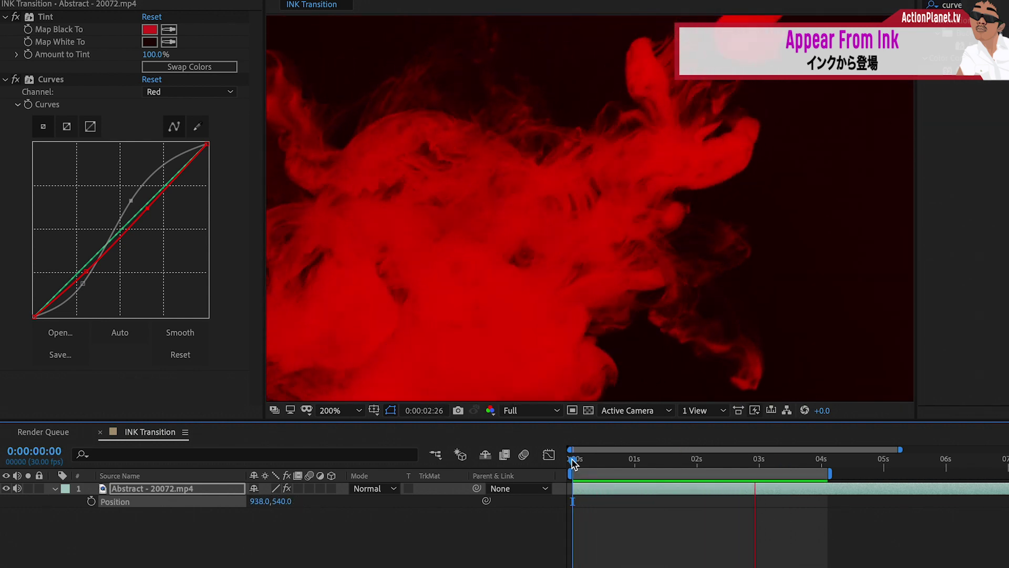
{"action": "key", "text": "space"}
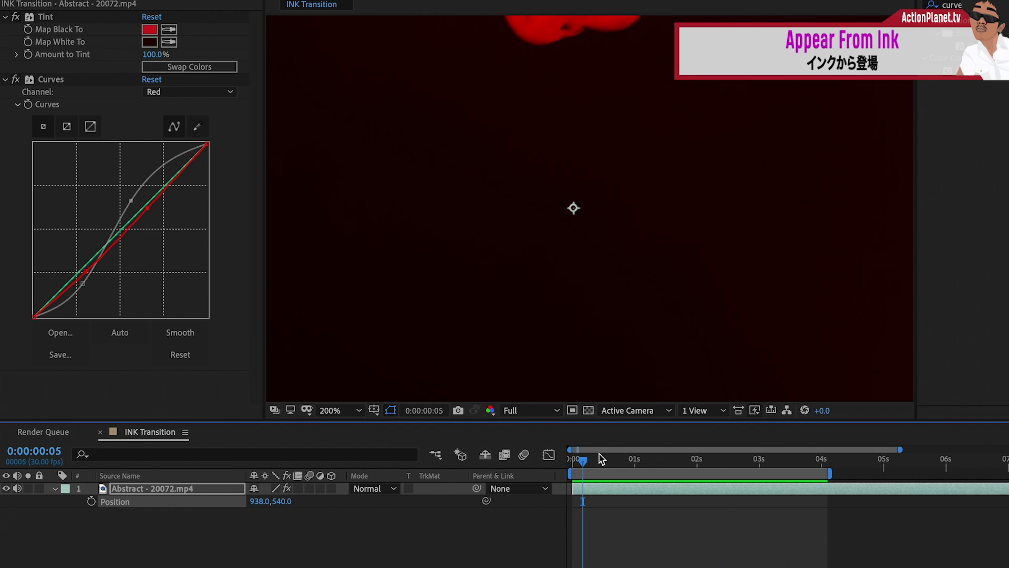
{"action": "left_click_drag", "start_coordinate": [601, 459], "coordinate": [700, 467]}
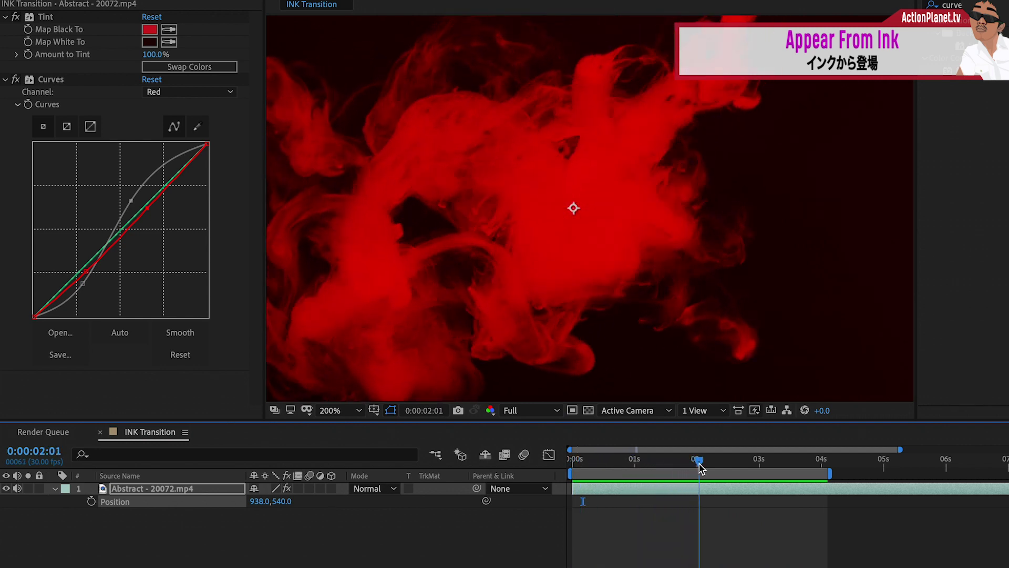
{"action": "left_click", "coordinate": [307, 551]}
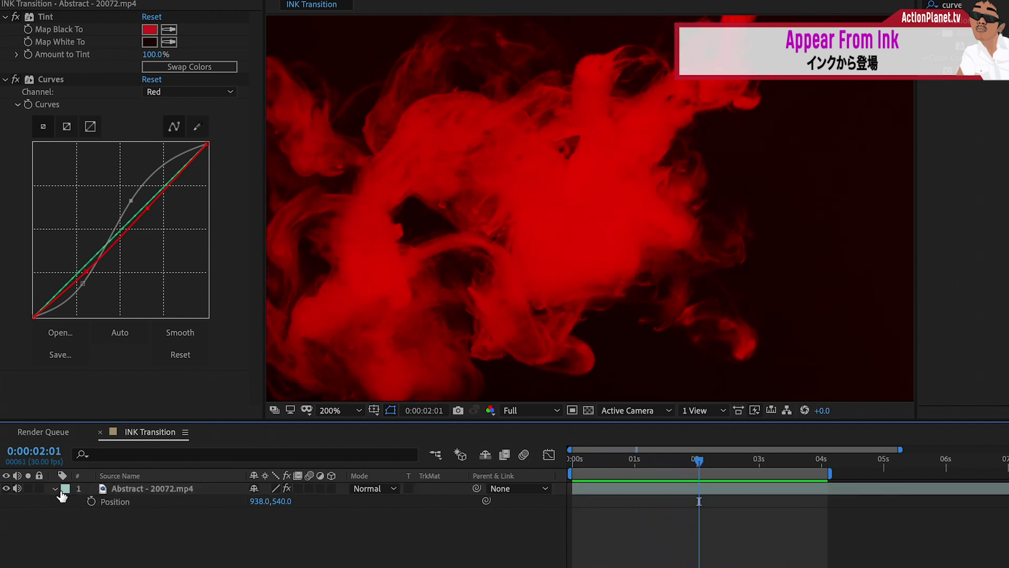
{"action": "left_click", "coordinate": [131, 490]}
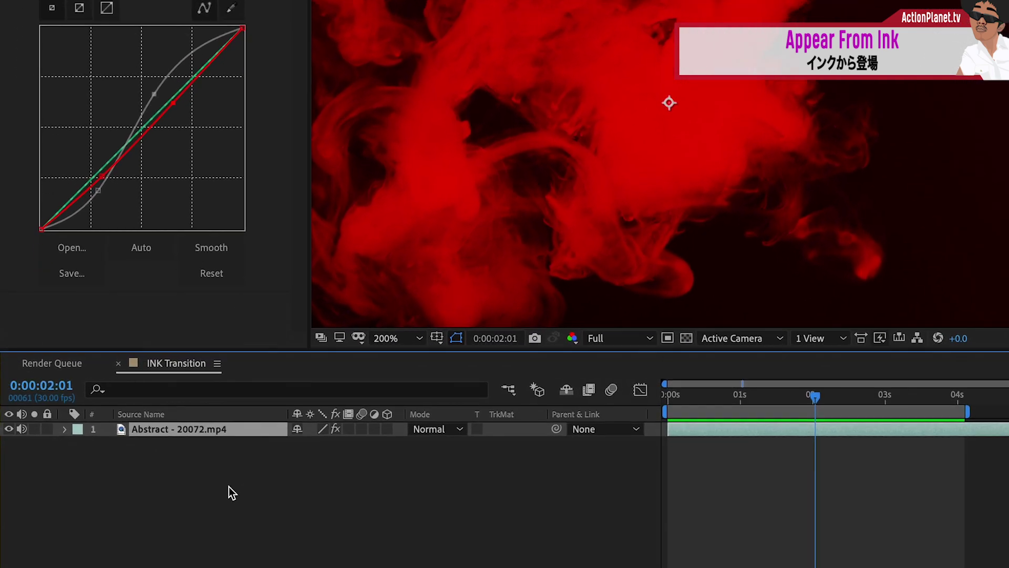
Step: Duplicate the ink layer and rename the copy 'Mat'
{"action": "key", "text": "ctrl+d"}
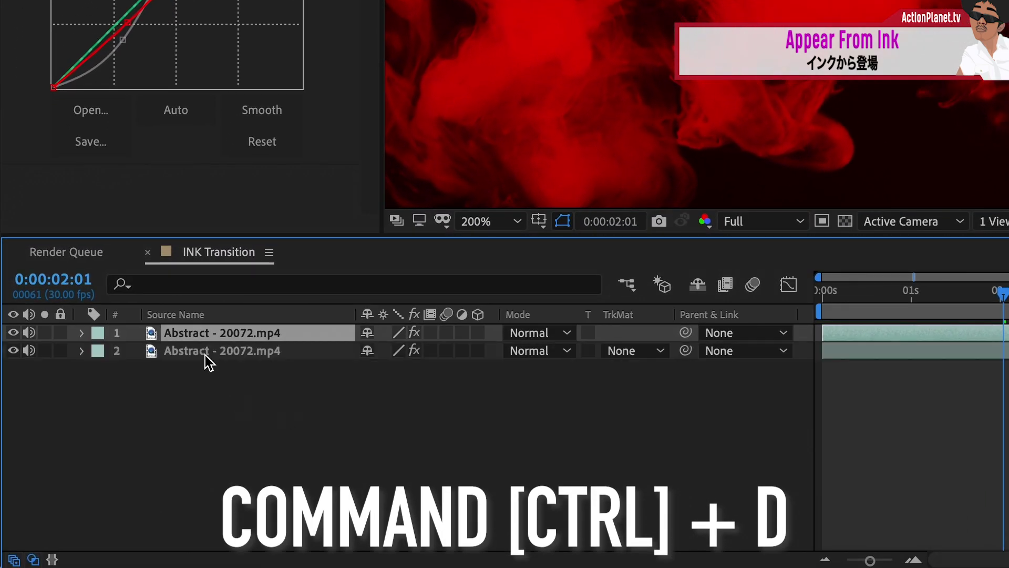
{"action": "key", "text": "Return"}
{"action": "type", "text": "Mat"}
{"action": "key", "text": "Return"}
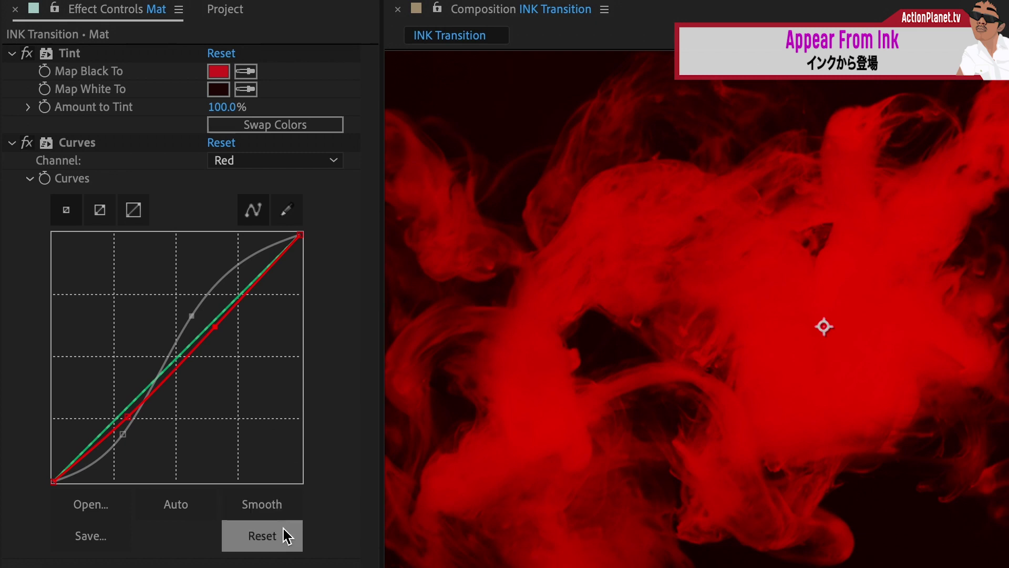
Step: Reset Mat's curves, tint it black ink on white via Swap Colors, and add Enju.mov
{"action": "left_click", "coordinate": [287, 536]}
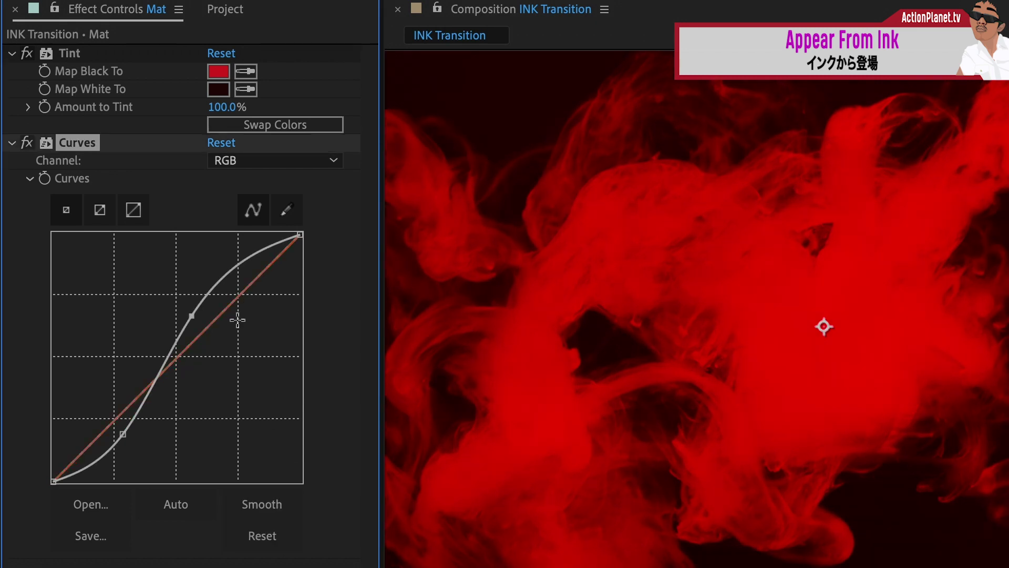
{"action": "left_click", "coordinate": [219, 72]}
{"action": "left_click_drag", "start_coordinate": [399, 341], "coordinate": [336, 291]}
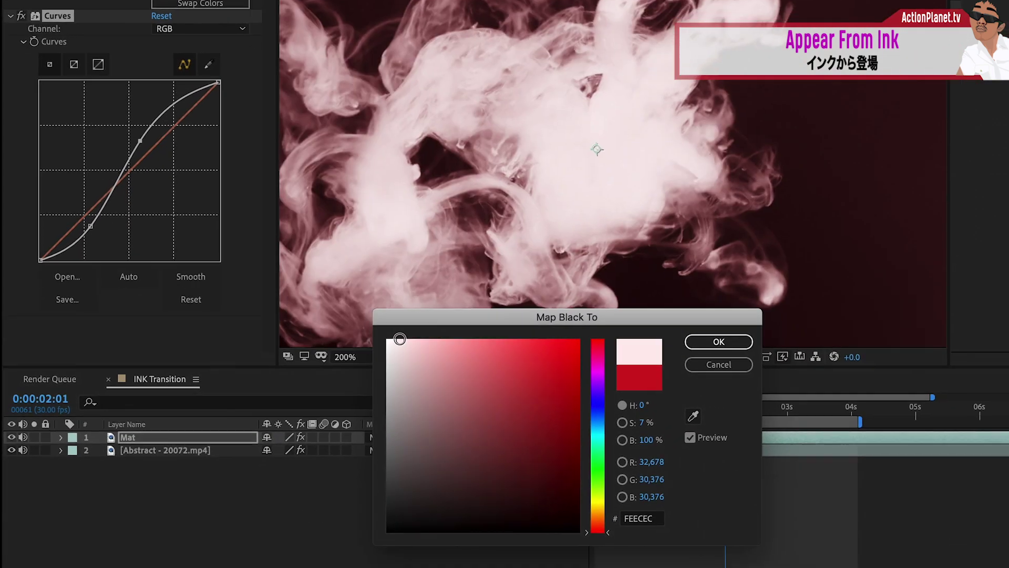
{"action": "left_click", "coordinate": [698, 322]}
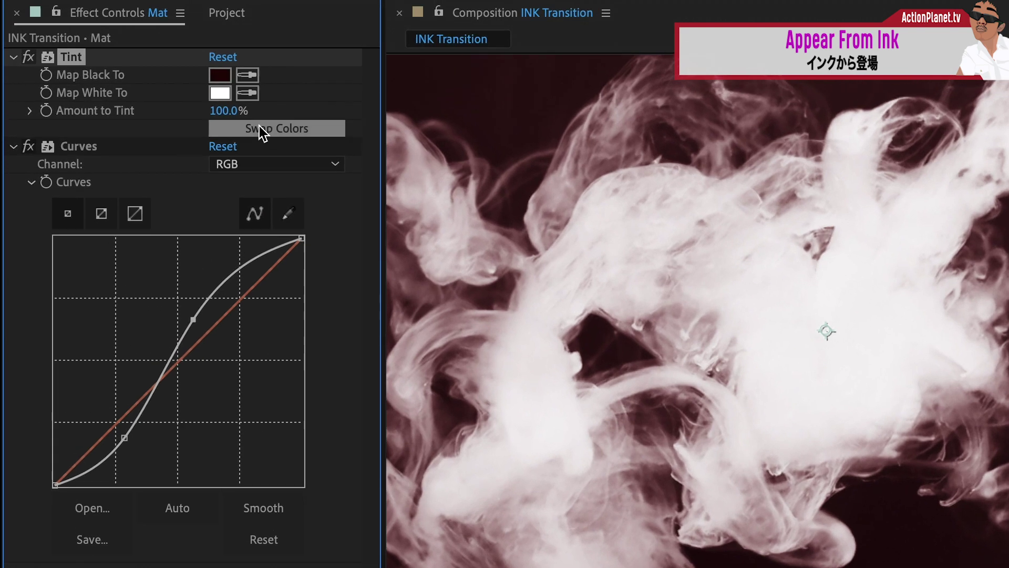
{"action": "left_click", "coordinate": [261, 133]}
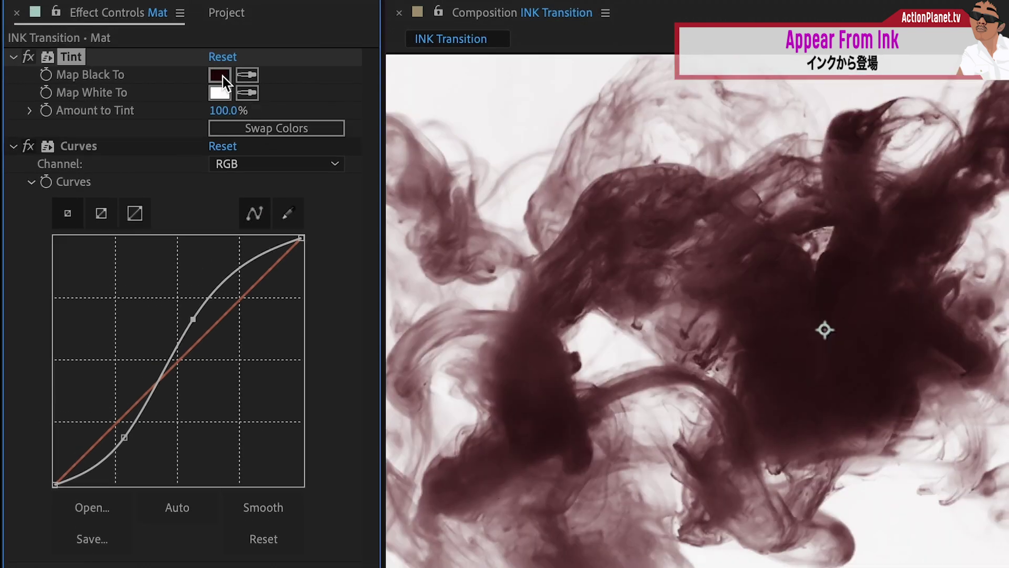
{"action": "left_click", "coordinate": [226, 76]}
{"action": "left_click", "coordinate": [552, 563]}
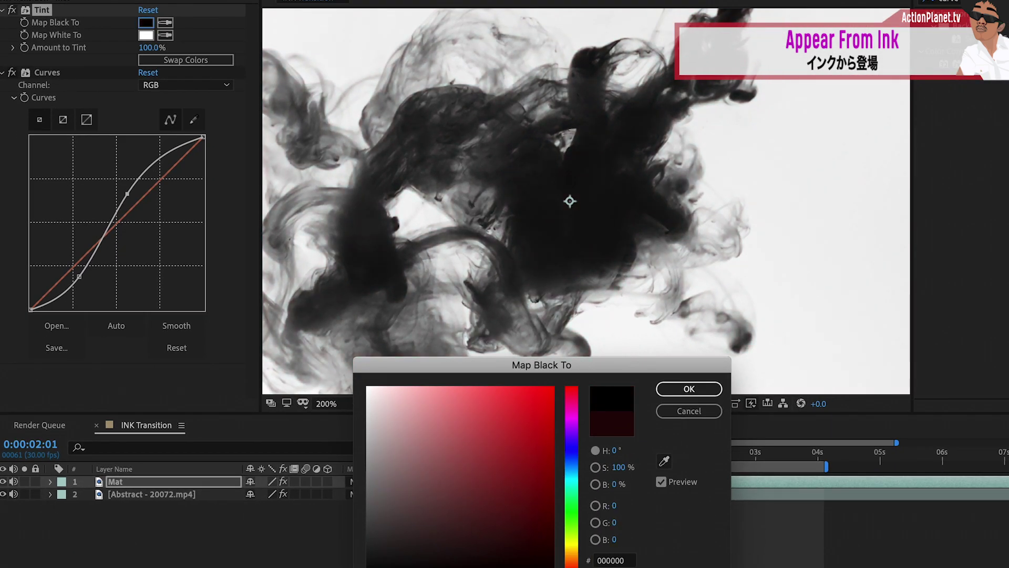
{"action": "left_click", "coordinate": [689, 390]}
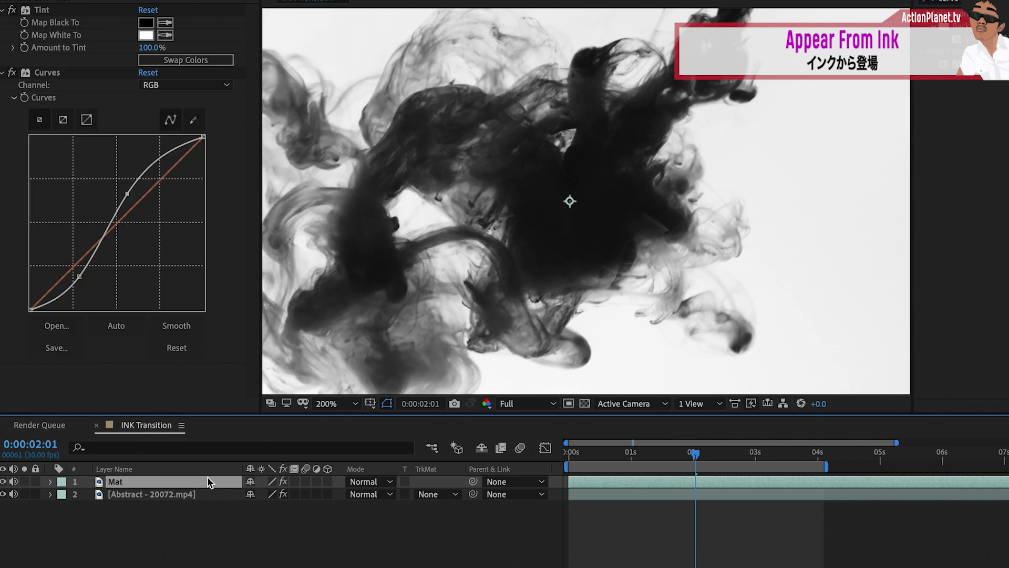
{"action": "key", "text": "ctrl+/"}
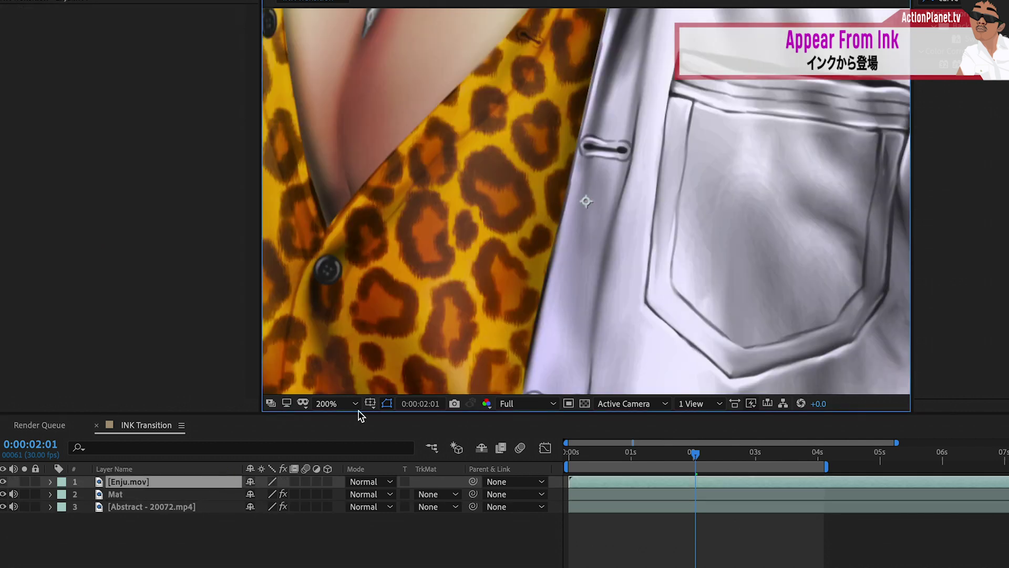
Step: Scale the Enju.mov character down to 10% and move it toward the frame's right
{"action": "key", "text": "s"}
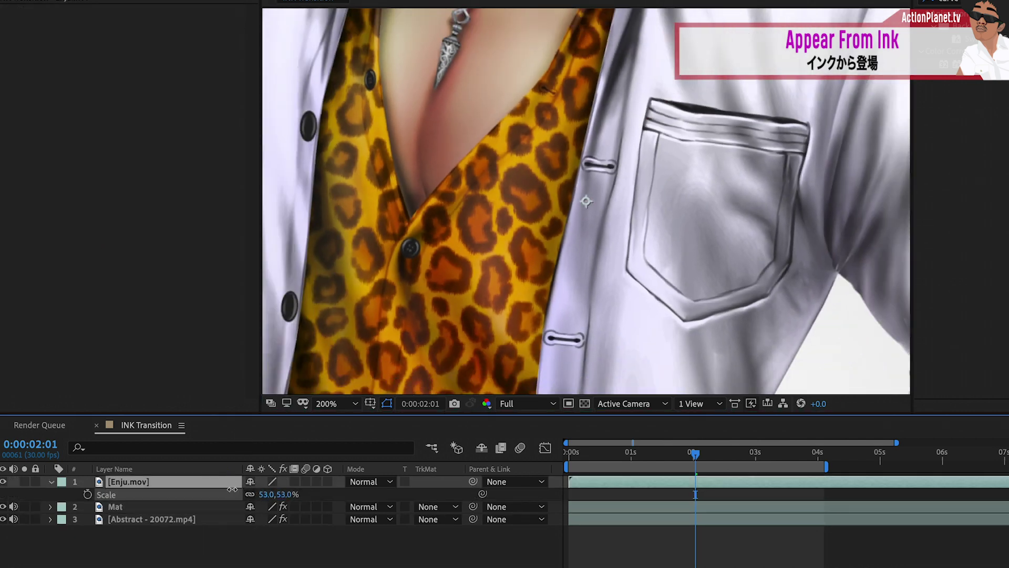
{"action": "left_click_drag", "start_coordinate": [271, 494], "coordinate": [194, 477]}
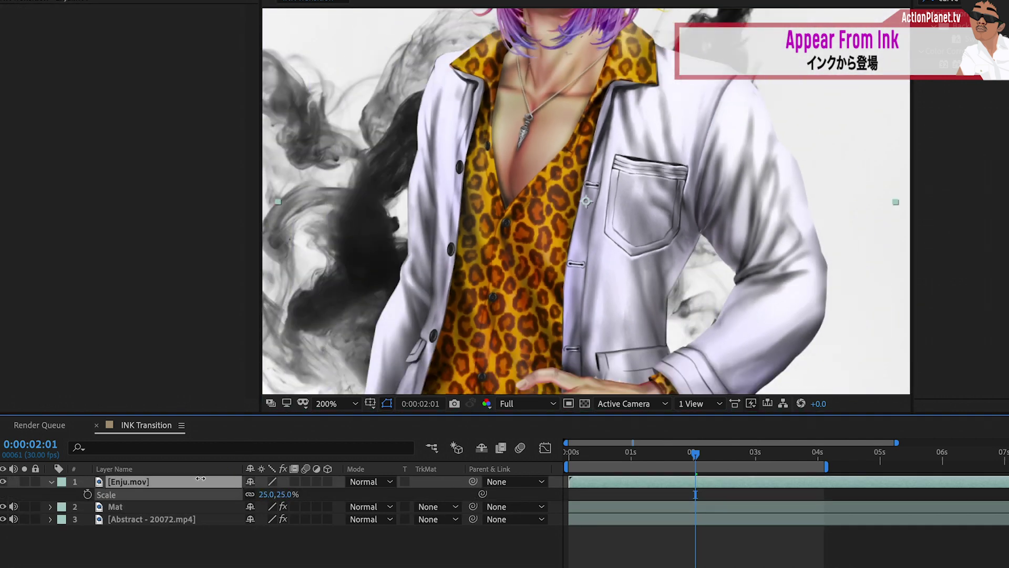
{"action": "key", "text": "Return"}
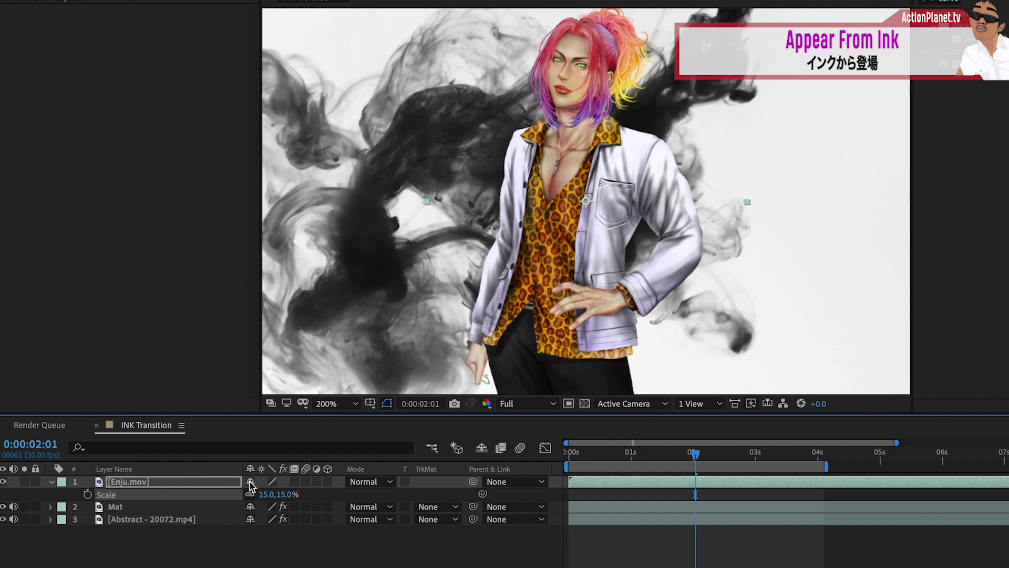
{"action": "type", "text": "0"}
{"action": "key", "text": "Return"}
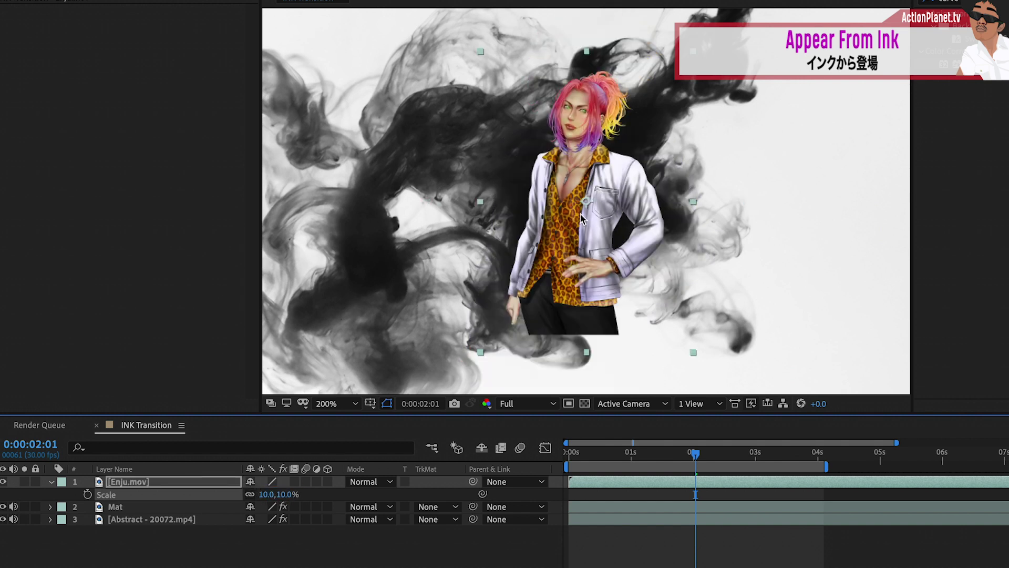
{"action": "left_click_drag", "start_coordinate": [581, 218], "coordinate": [708, 263]}
Step: Set the character's scale to 13%, nudge it up on the right, and preview
{"action": "left_click", "coordinate": [269, 494]}
{"action": "type", "text": "11"}
{"action": "key", "text": "Return"}
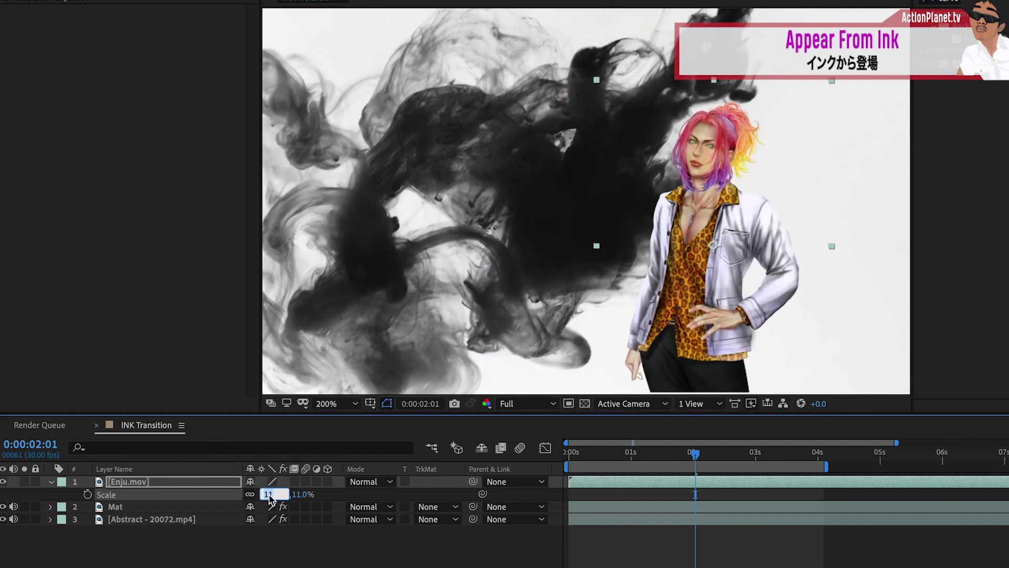
{"action": "type", "text": "13"}
{"action": "key", "text": "Return"}
{"action": "left_click_drag", "start_coordinate": [720, 313], "coordinate": [749, 288]}
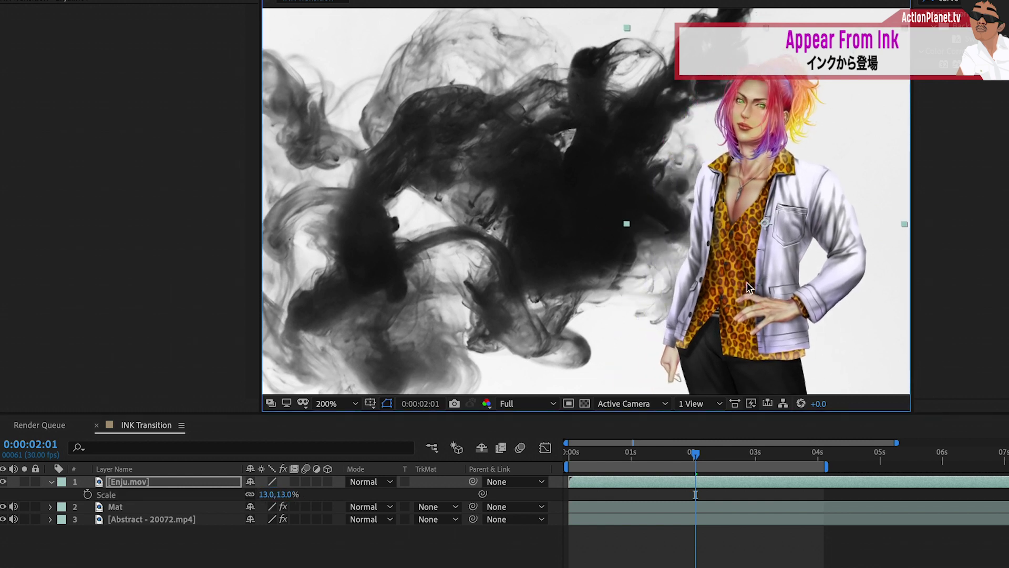
{"action": "key", "text": "space"}
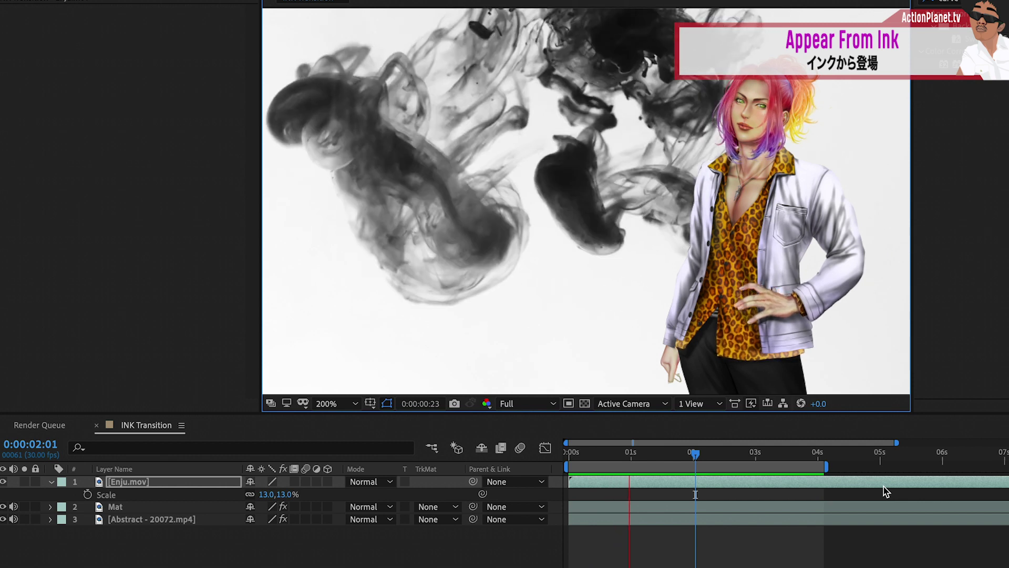
{"action": "key", "text": "space"}
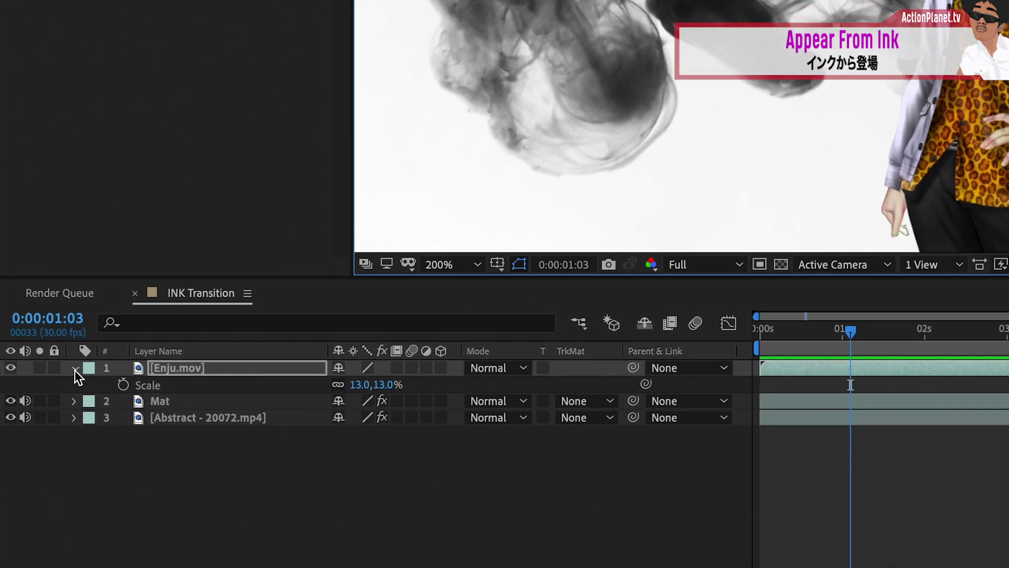
Step: Duplicate the Enju.mov layer and move the copy below Mat
{"action": "left_click", "coordinate": [52, 477]}
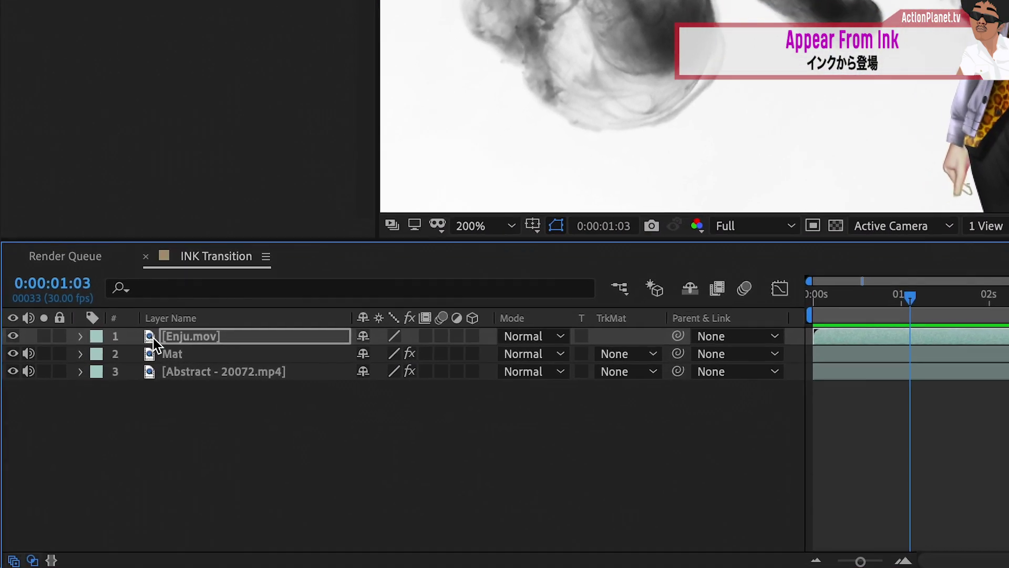
{"action": "key", "text": "ctrl+d"}
{"action": "left_click_drag", "start_coordinate": [213, 336], "coordinate": [201, 377]}
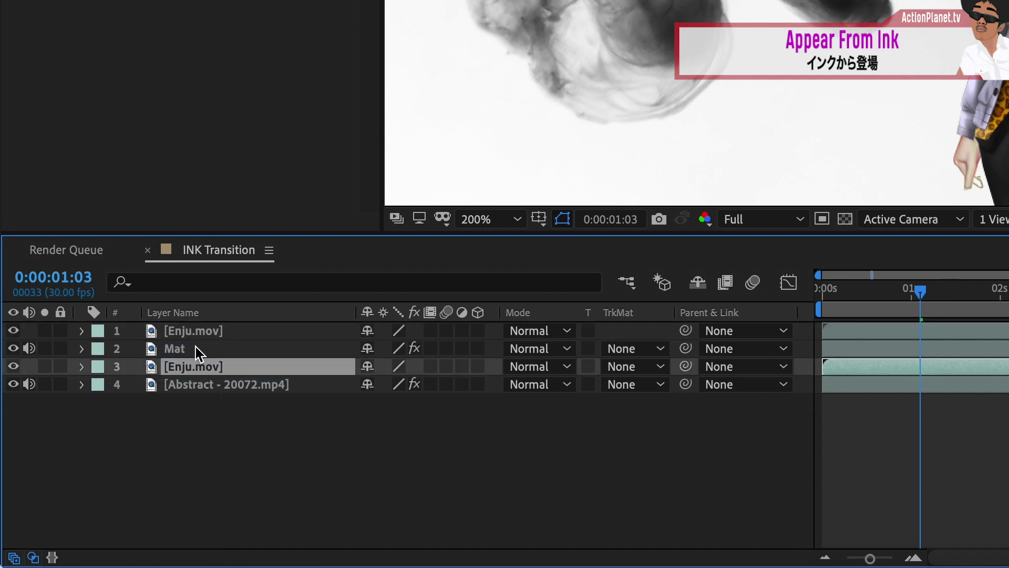
Step: Give Mat and the Enju copy red labels
{"action": "left_click", "coordinate": [198, 353], "text": "shift"}
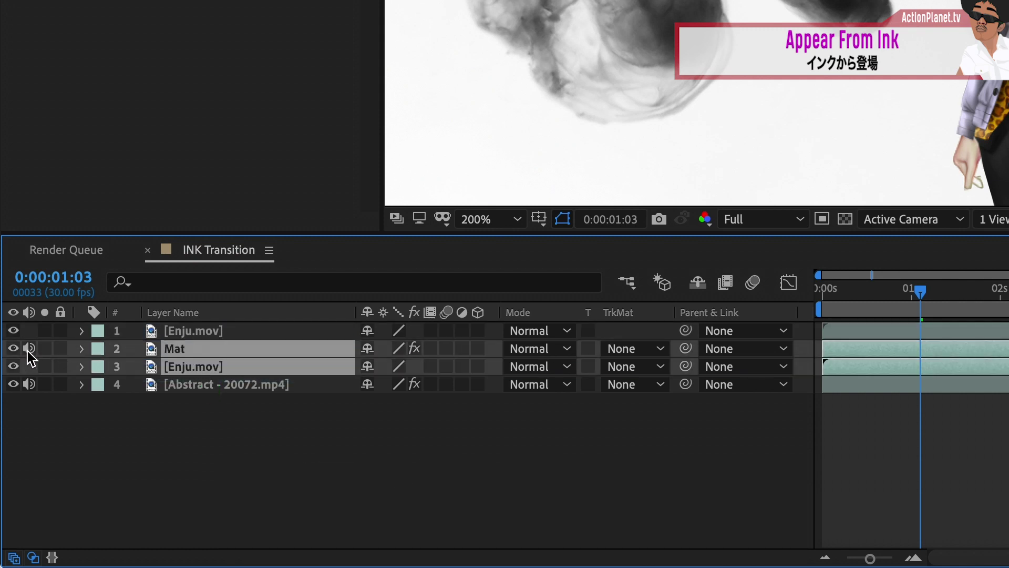
{"action": "left_click", "coordinate": [99, 357]}
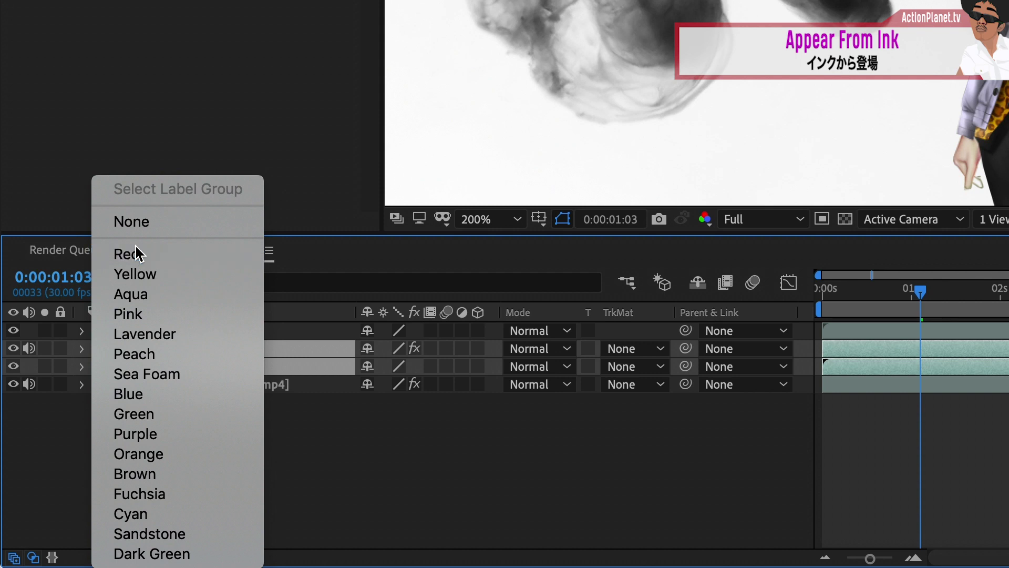
{"action": "left_click", "coordinate": [136, 254]}
{"action": "left_click", "coordinate": [189, 419]}
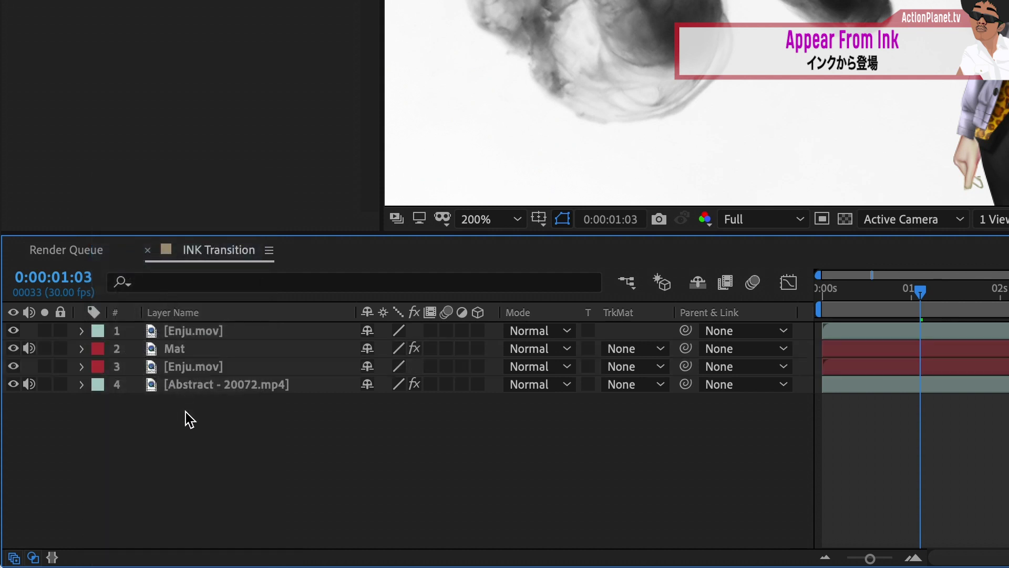
Step: Enlarge the Enju copy's Scale to 31%
{"action": "left_click", "coordinate": [204, 368]}
{"action": "key", "text": "s"}
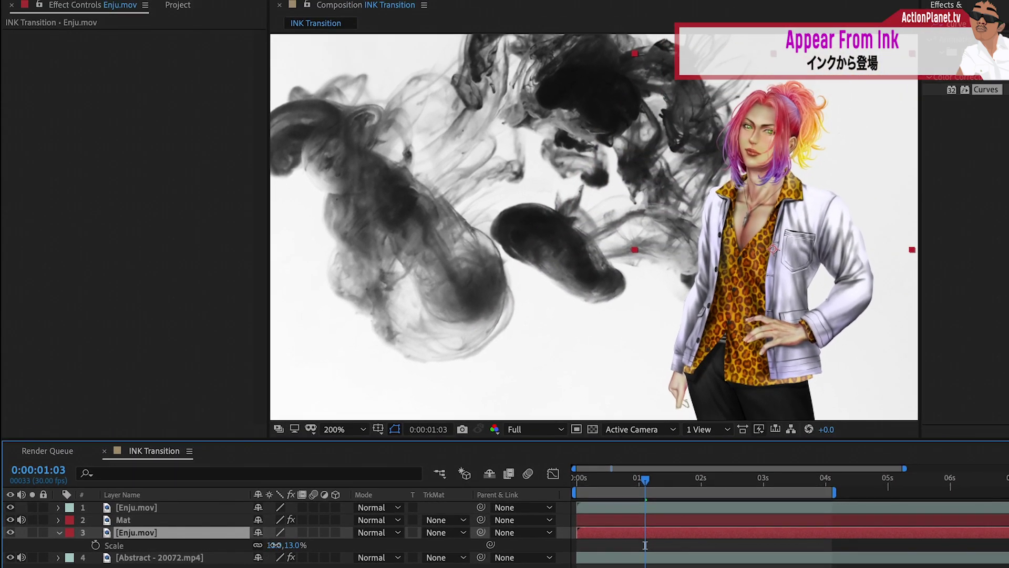
{"action": "left_click_drag", "start_coordinate": [292, 519], "coordinate": [315, 519]}
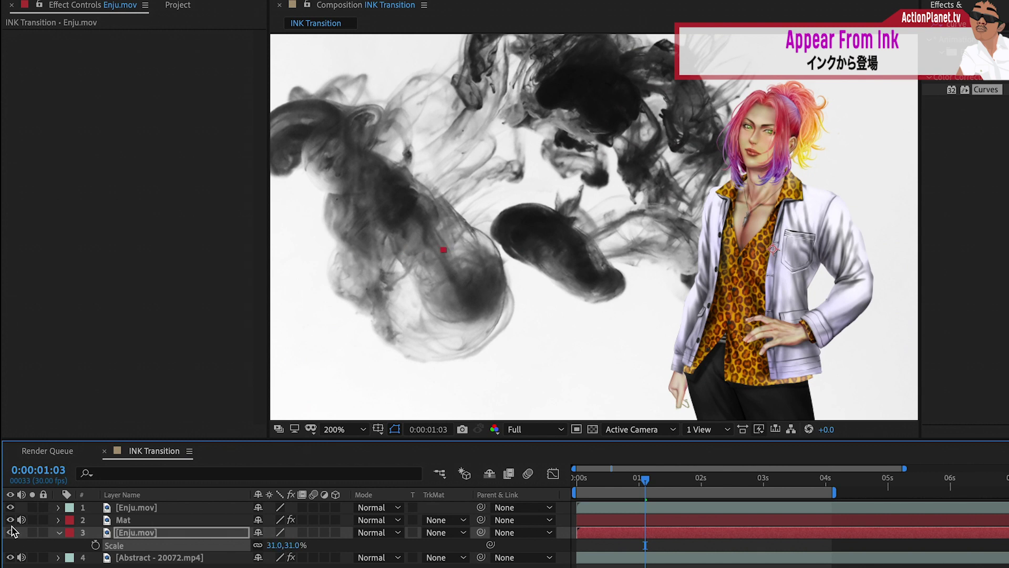
Step: With Mat hidden, move the enlarged Enju copy down and left in the viewer
{"action": "left_click", "coordinate": [10, 520]}
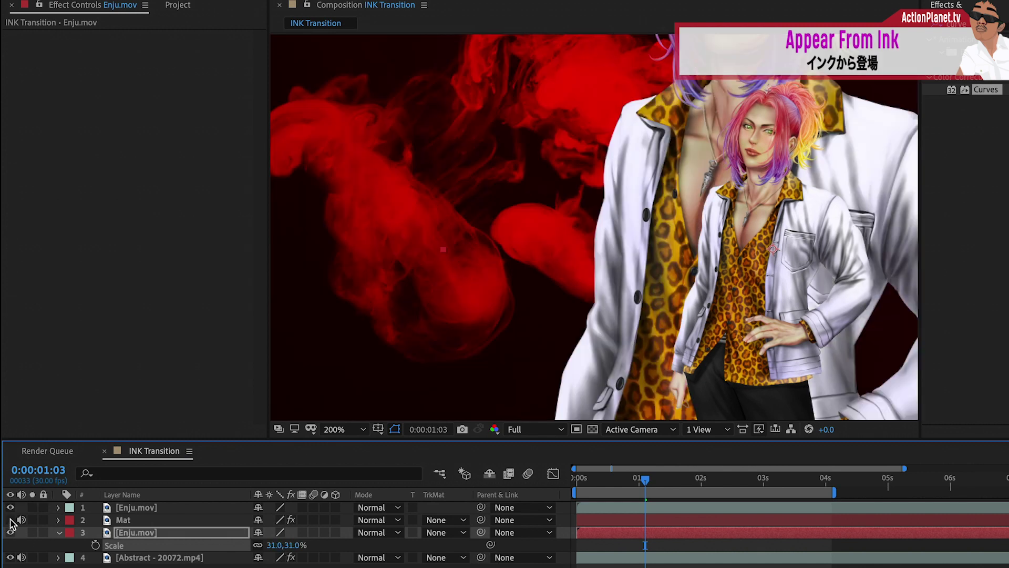
{"action": "left_click", "coordinate": [126, 520]}
{"action": "left_click", "coordinate": [134, 532]}
{"action": "left_click_drag", "start_coordinate": [726, 67], "coordinate": [460, 270]}
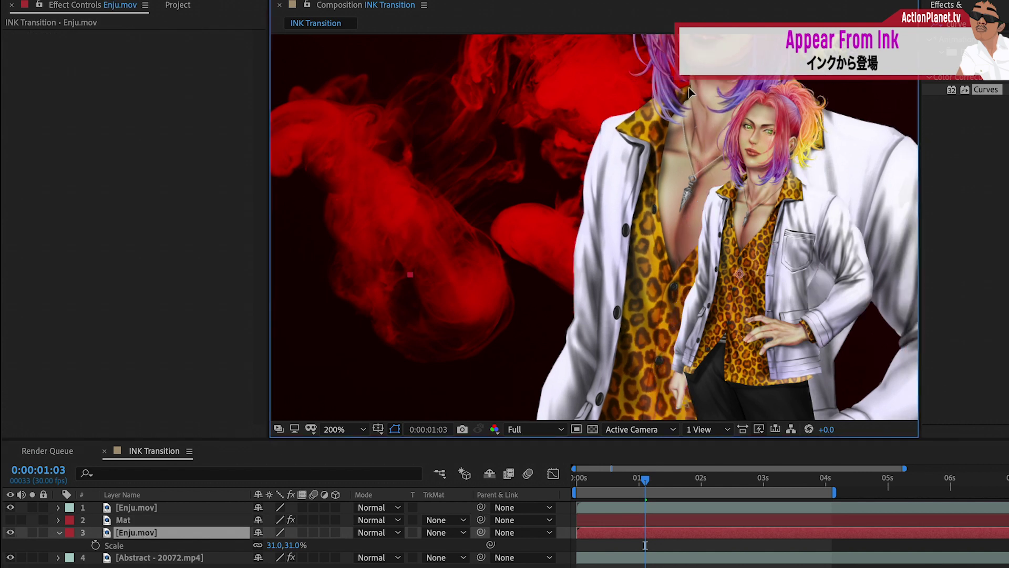
{"action": "left_click_drag", "start_coordinate": [460, 270], "coordinate": [453, 273]}
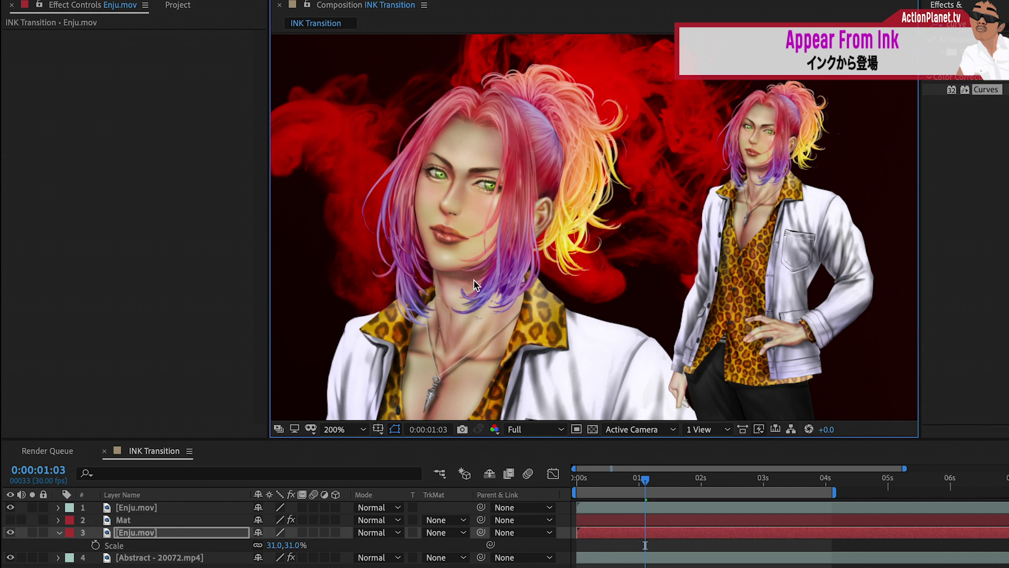
Step: Turn Mat back on and set the copy's track matte to Luma Inverted 'Mat'
{"action": "left_click", "coordinate": [10, 520]}
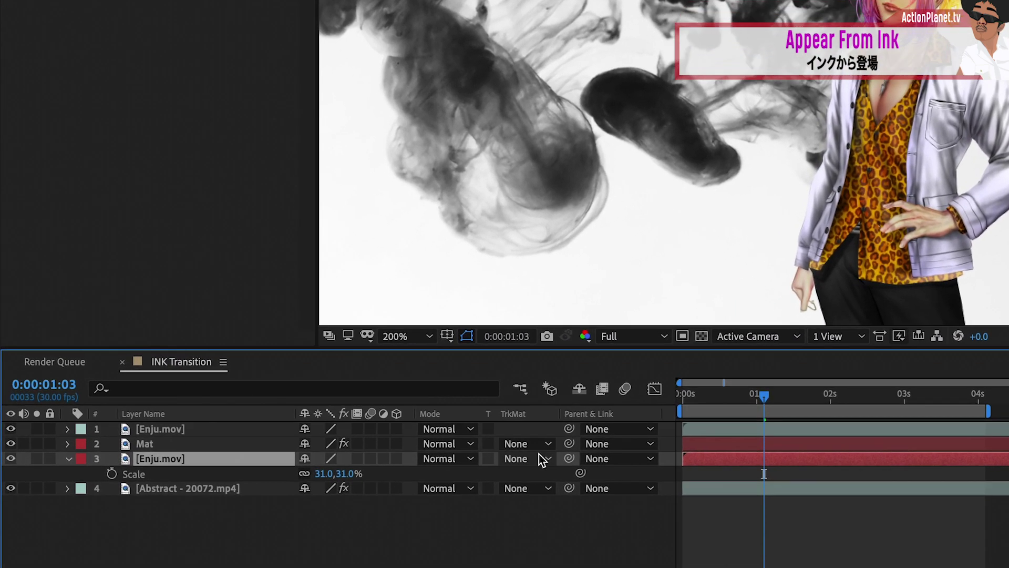
{"action": "left_click", "coordinate": [445, 532]}
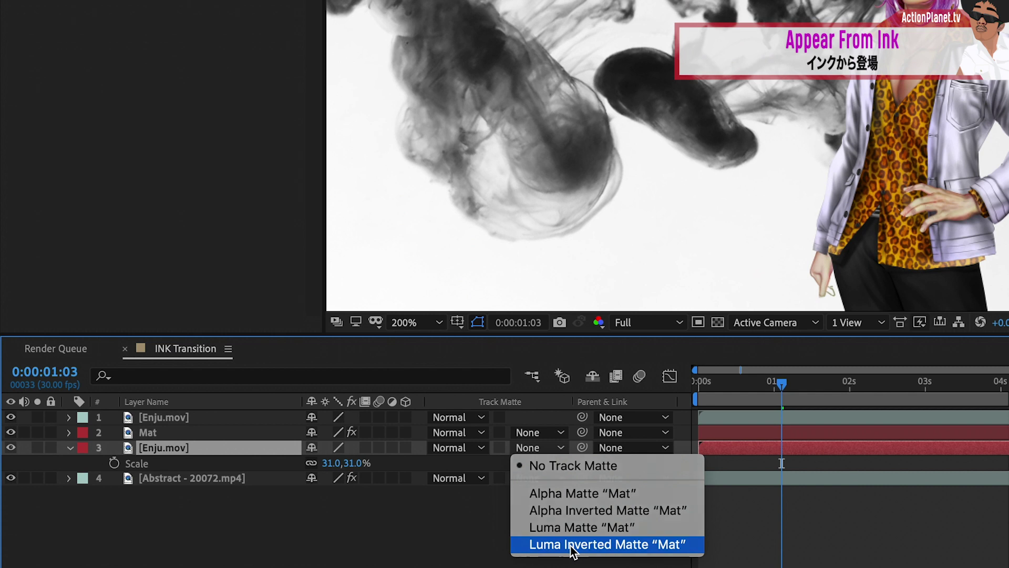
{"action": "left_click", "coordinate": [573, 547]}
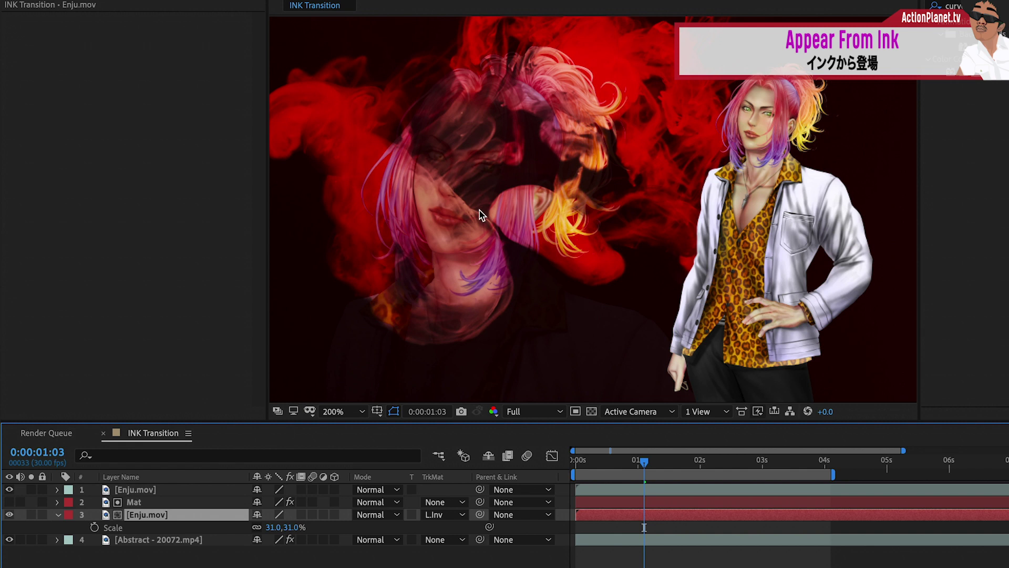
{"action": "mouse_move", "coordinate": [653, 468]}
{"action": "left_mouse_down"}
{"action": "mouse_move", "coordinate": [765, 455]}
{"action": "mouse_move", "coordinate": [688, 454]}
{"action": "left_mouse_up"}
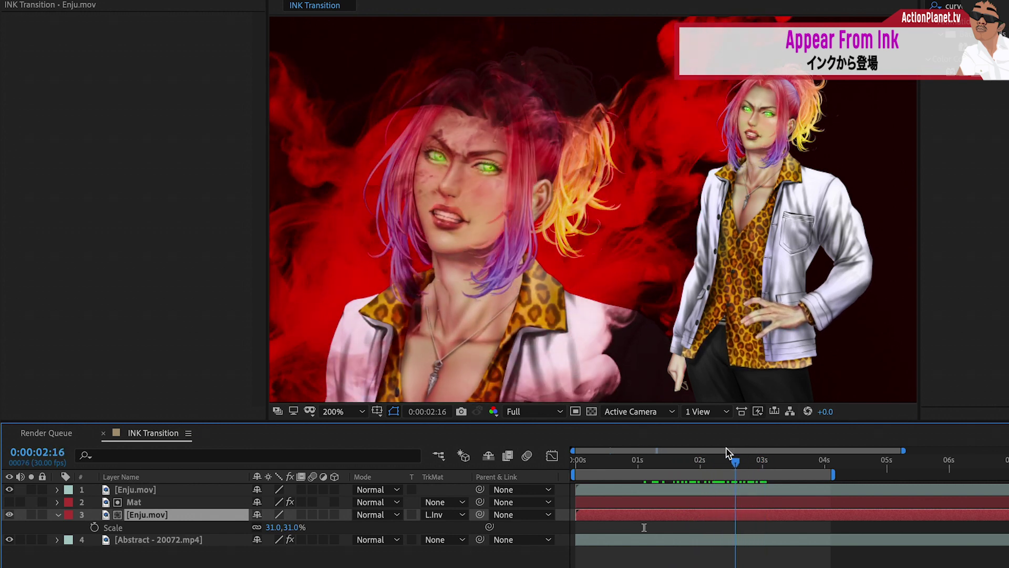
Step: Scrub to around 2 seconds to check the character showing through the red ink
{"action": "mouse_move", "coordinate": [689, 455]}
{"action": "left_mouse_down"}
{"action": "mouse_move", "coordinate": [722, 455]}
{"action": "mouse_move", "coordinate": [713, 455]}
{"action": "left_mouse_up"}
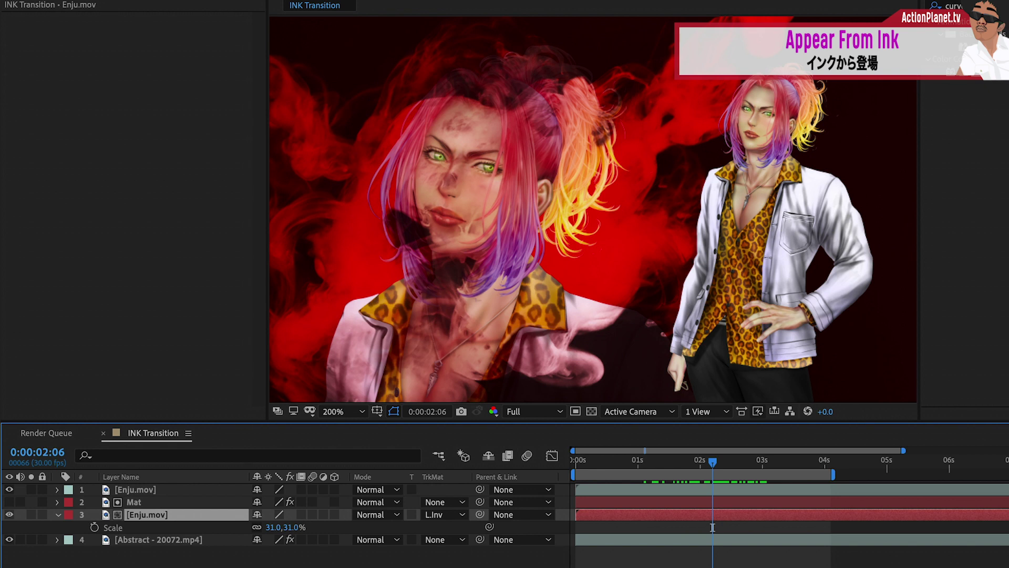
{"action": "key", "text": "ctrl+5"}
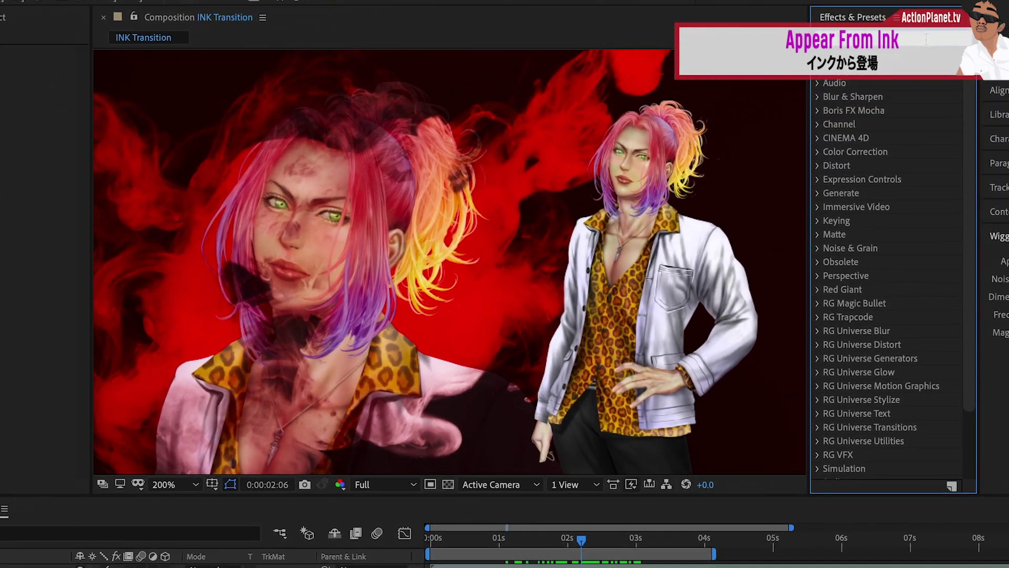
Step: Apply Tint to layer 3, set its blend mode to Multiply, and show only Scale
{"action": "type", "text": "ti"}
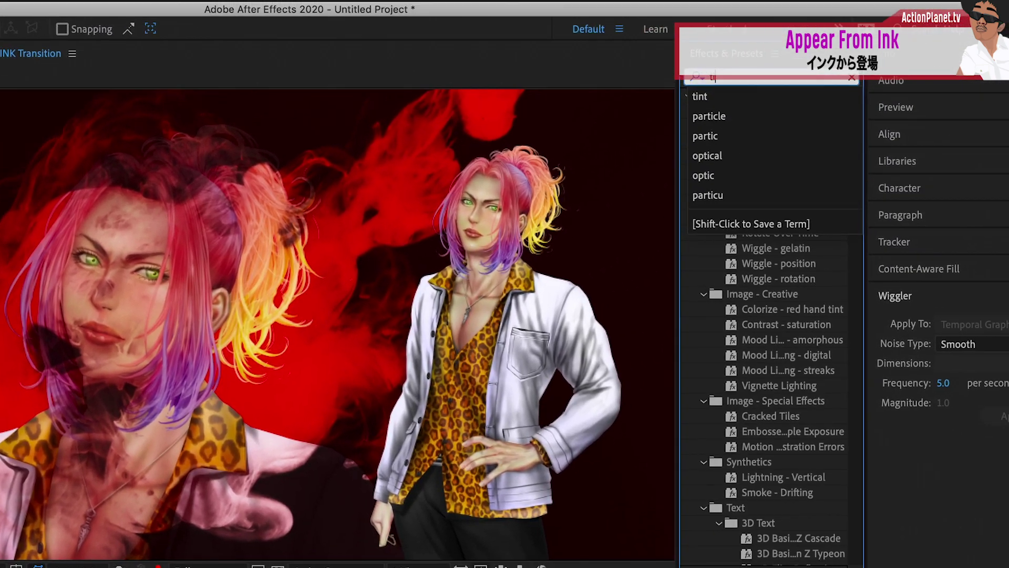
{"action": "type", "text": "nt"}
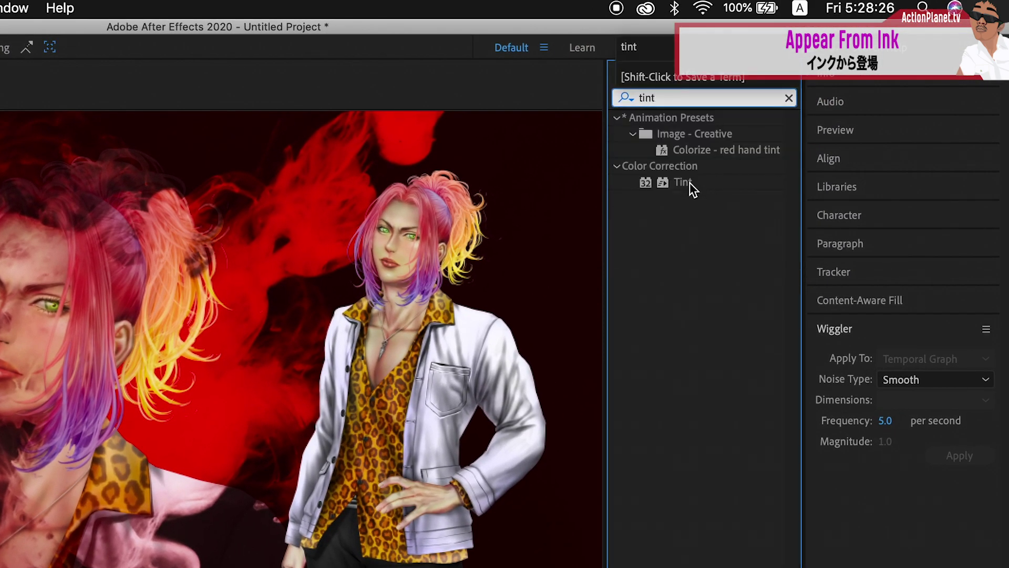
{"action": "double_click", "coordinate": [689, 183]}
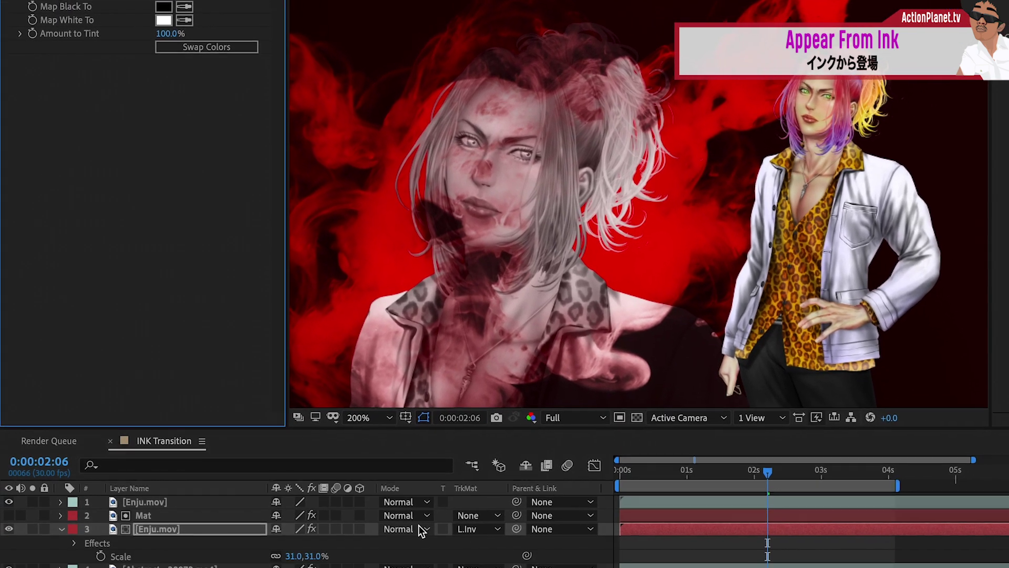
{"action": "left_click", "coordinate": [402, 516]}
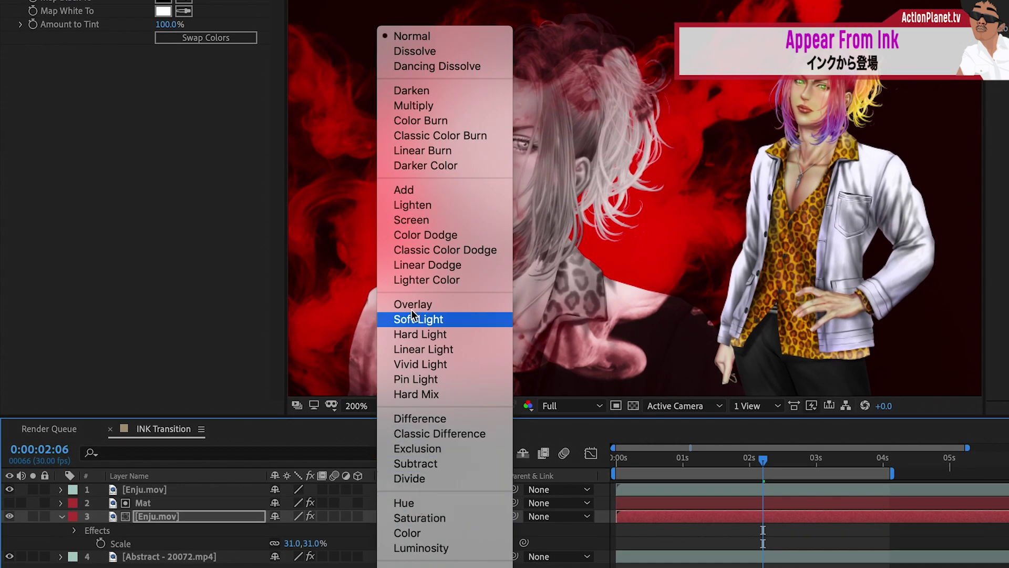
{"action": "left_click", "coordinate": [396, 107]}
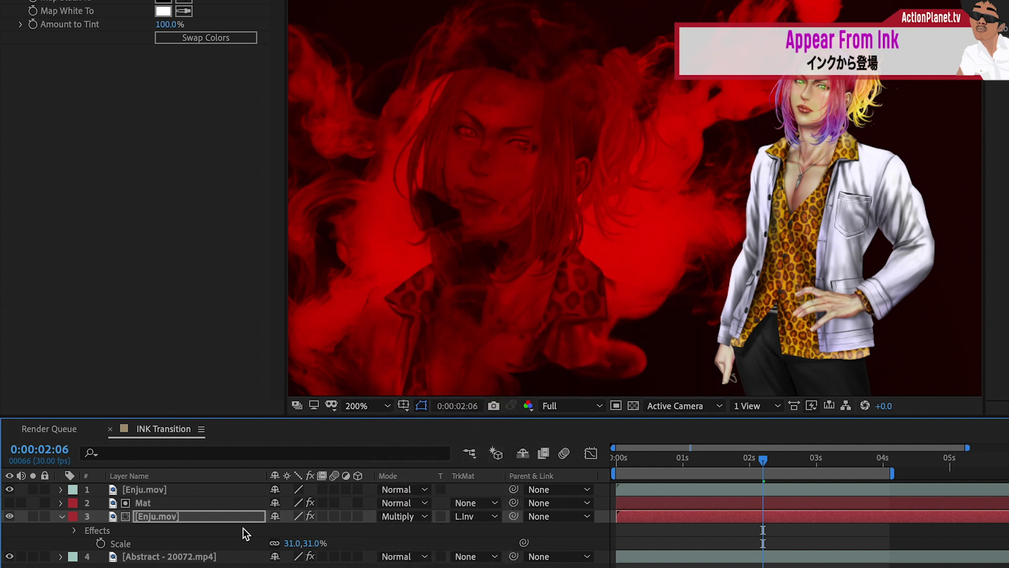
{"action": "key", "text": "u"}
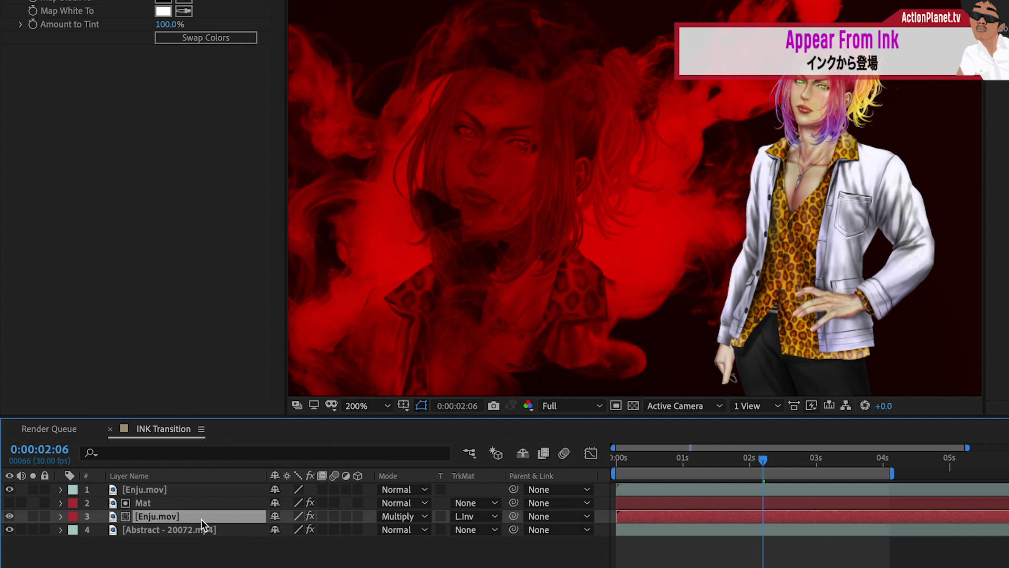
{"action": "key", "text": "s"}
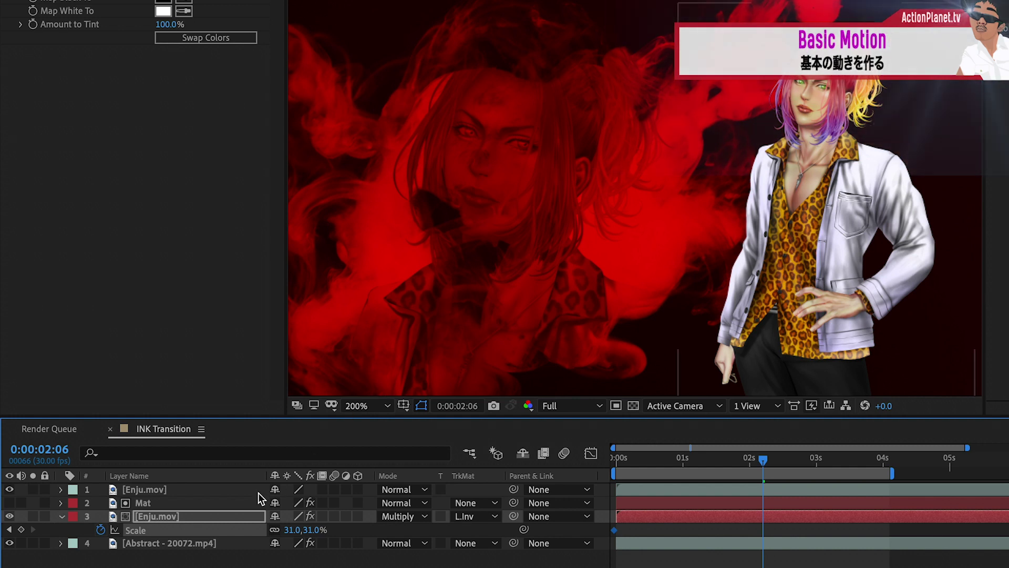
Step: Set the copy's Scale keyframe to 35% and move it to about 4 seconds
{"action": "key", "text": "Escape"}
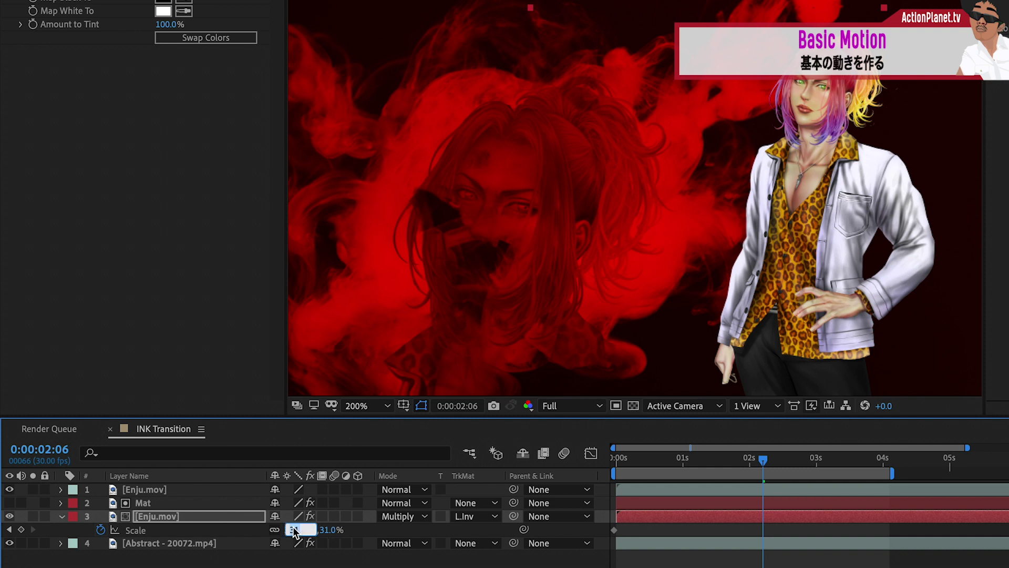
{"action": "key", "text": "Up"}
{"action": "key", "text": "Up"}
{"action": "key", "text": "Up"}
{"action": "key", "text": "Up"}
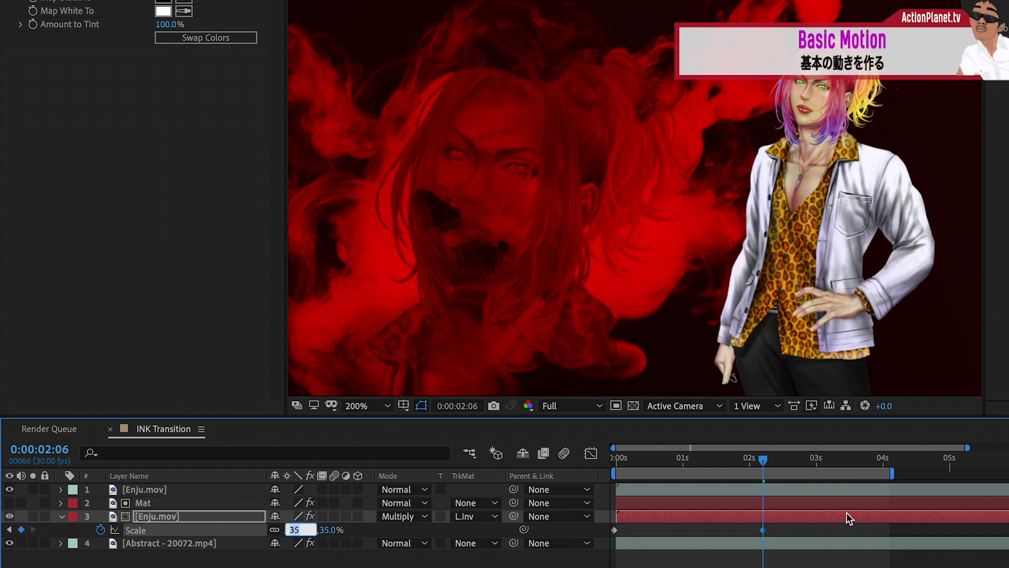
{"action": "left_click_drag", "start_coordinate": [765, 533], "coordinate": [887, 538]}
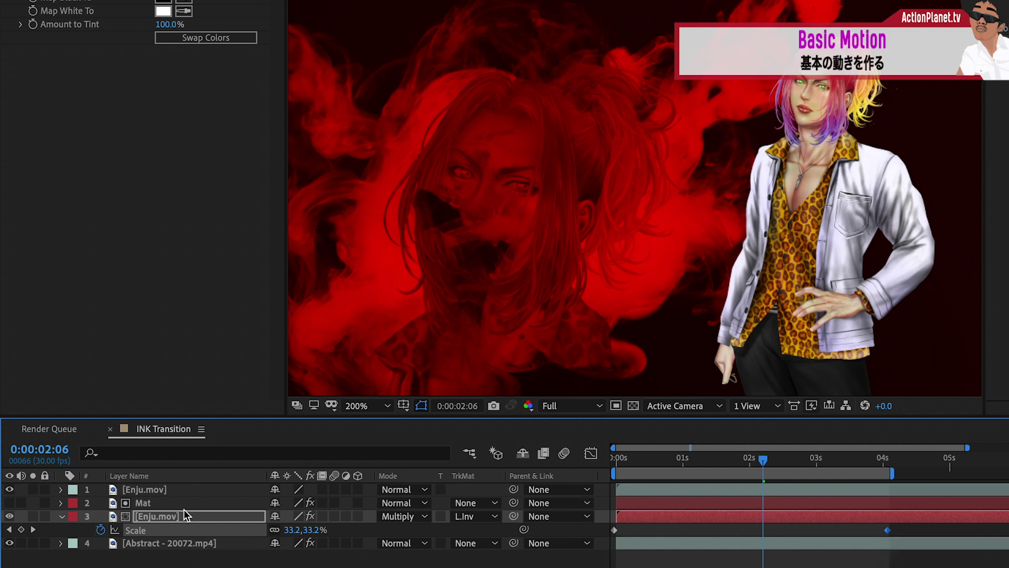
Step: Add a Position keyframe on the top character clip, layer 1
{"action": "left_click", "coordinate": [173, 488]}
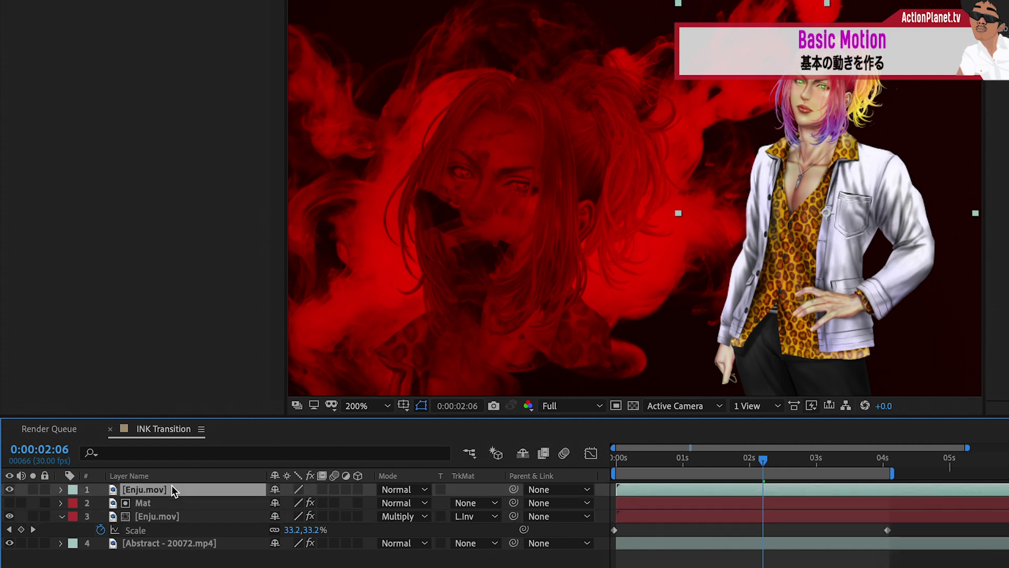
{"action": "key", "text": "p"}
{"action": "left_click", "coordinate": [100, 502]}
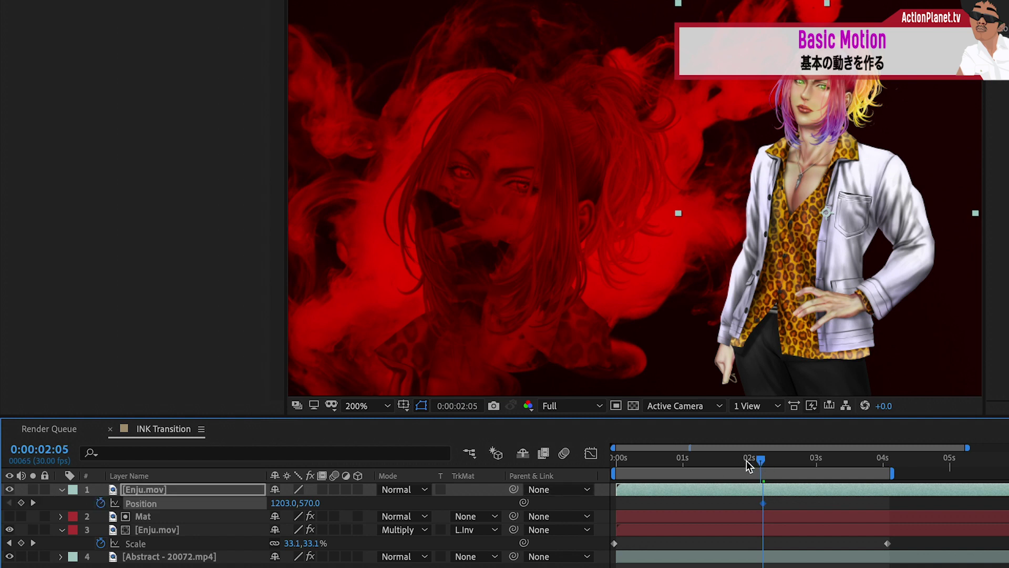
Step: Set the top clip's start Position X to 133 and adjust keyframe easing influence in the speed graph
{"action": "left_click_drag", "start_coordinate": [764, 462], "coordinate": [605, 474]}
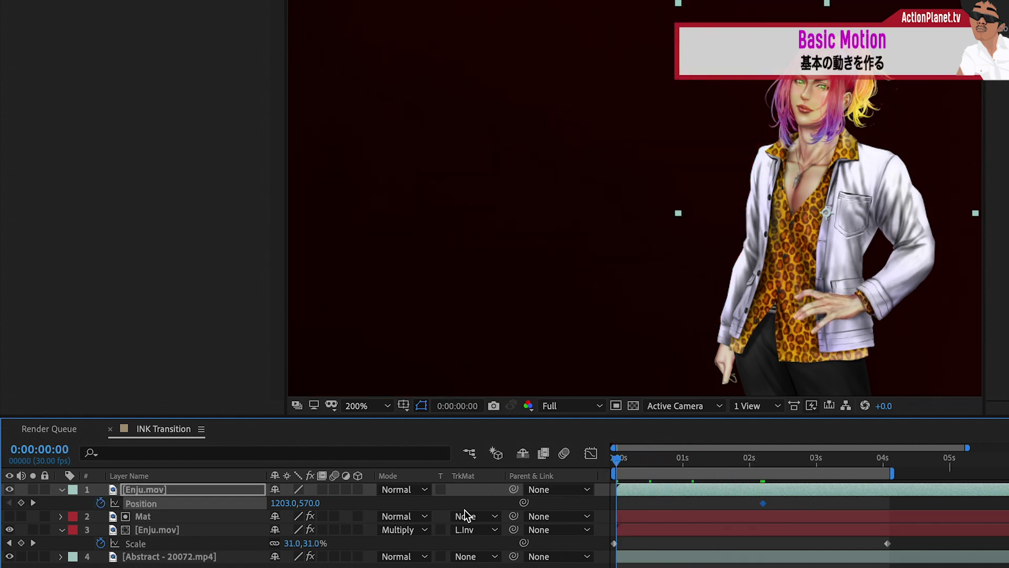
{"action": "left_click_drag", "start_coordinate": [280, 505], "coordinate": [226, 505]}
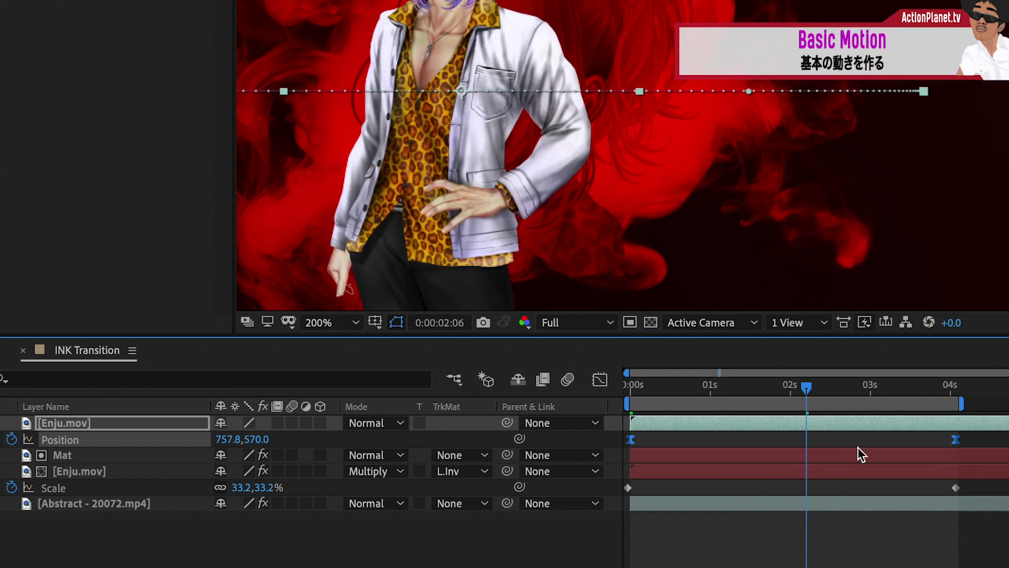
{"action": "left_click", "coordinate": [600, 379]}
{"action": "left_click_drag", "start_coordinate": [800, 504], "coordinate": [666, 501]}
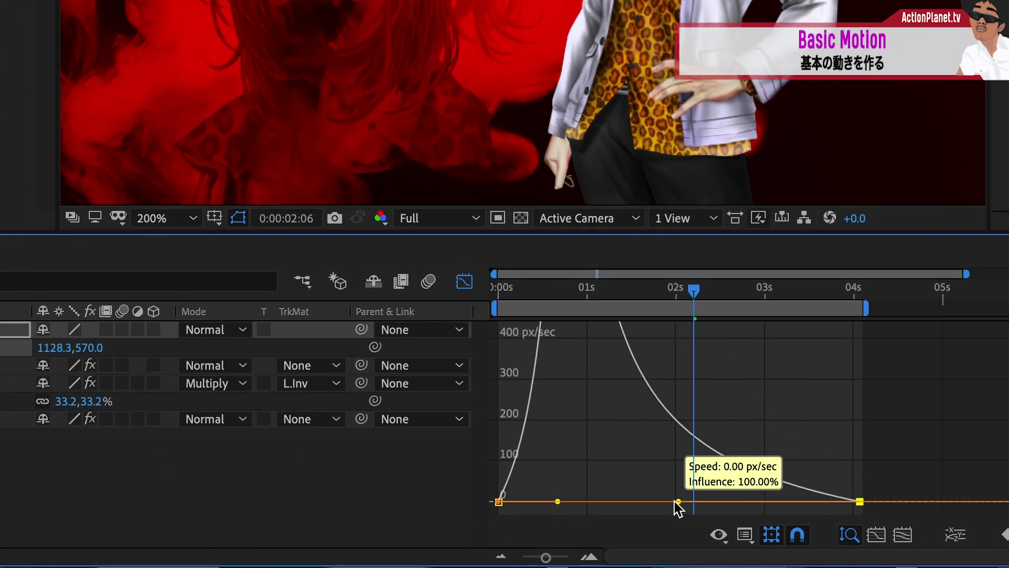
{"action": "left_click_drag", "start_coordinate": [552, 503], "coordinate": [527, 503]}
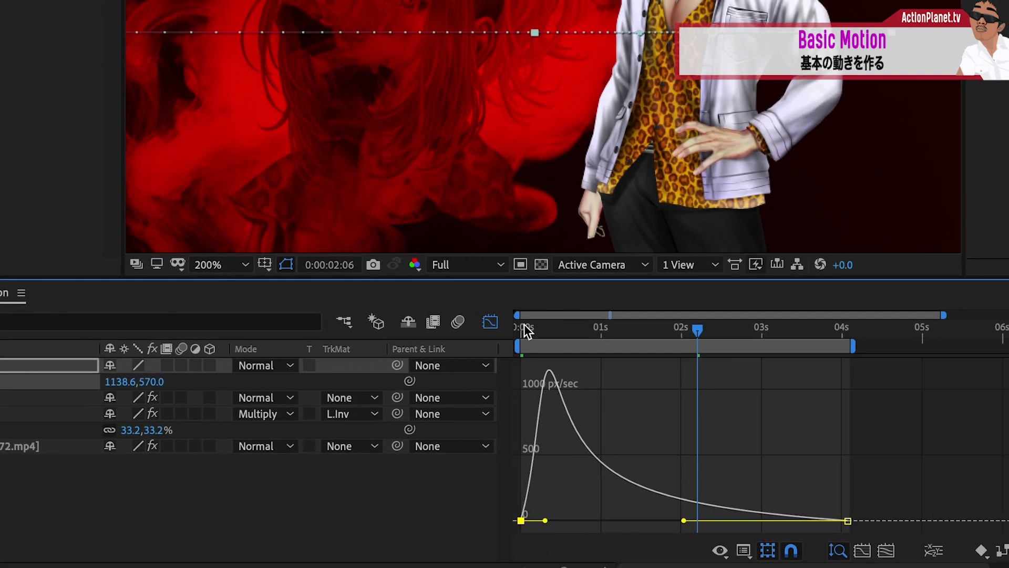
{"action": "key", "text": "space"}
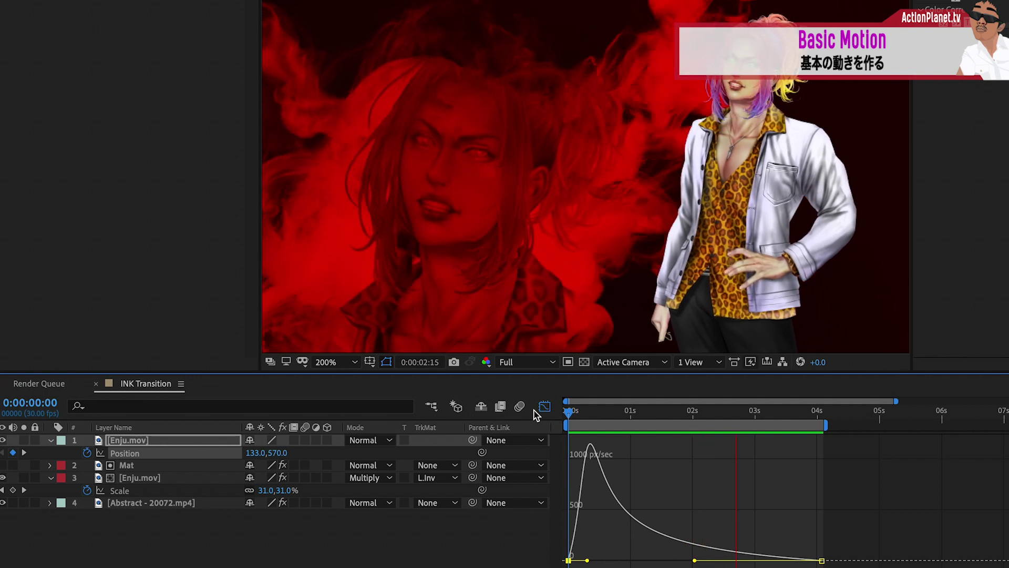
Step: Move the end Position keyframe to about 1:03 and nudge its X to about 1192
{"action": "left_click", "coordinate": [544, 407]}
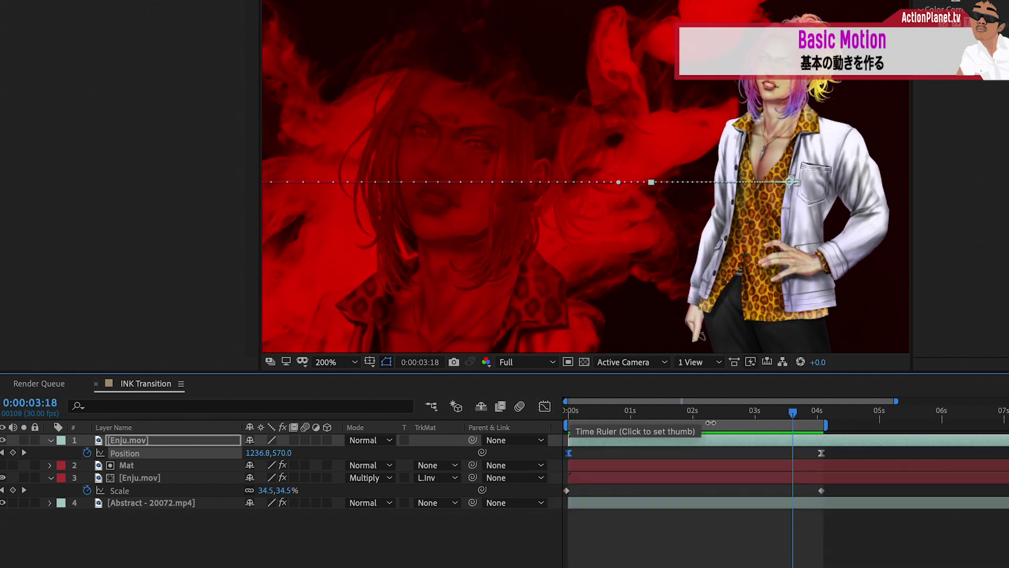
{"action": "left_click_drag", "start_coordinate": [824, 459], "coordinate": [703, 458]}
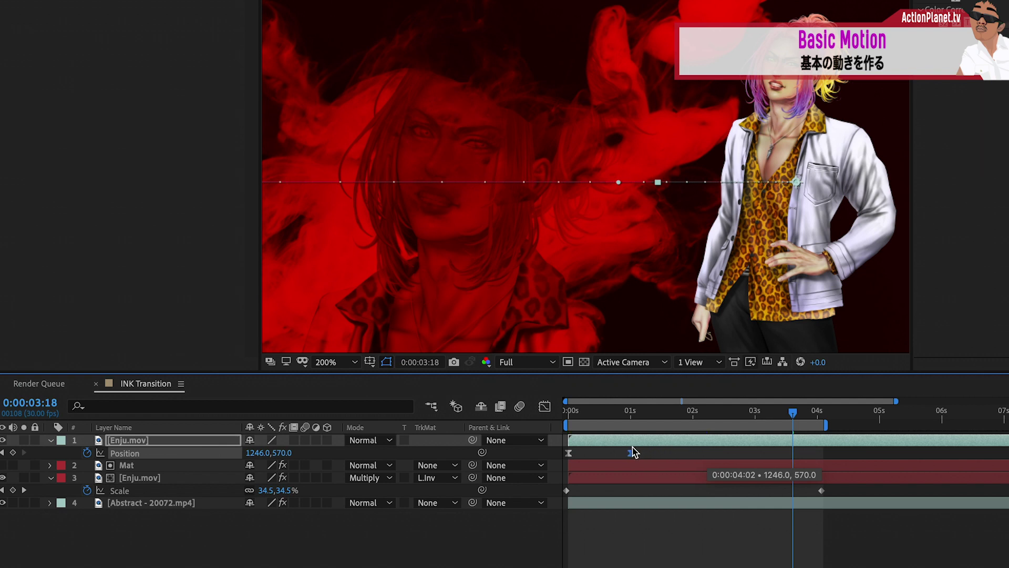
{"action": "key", "text": "j"}
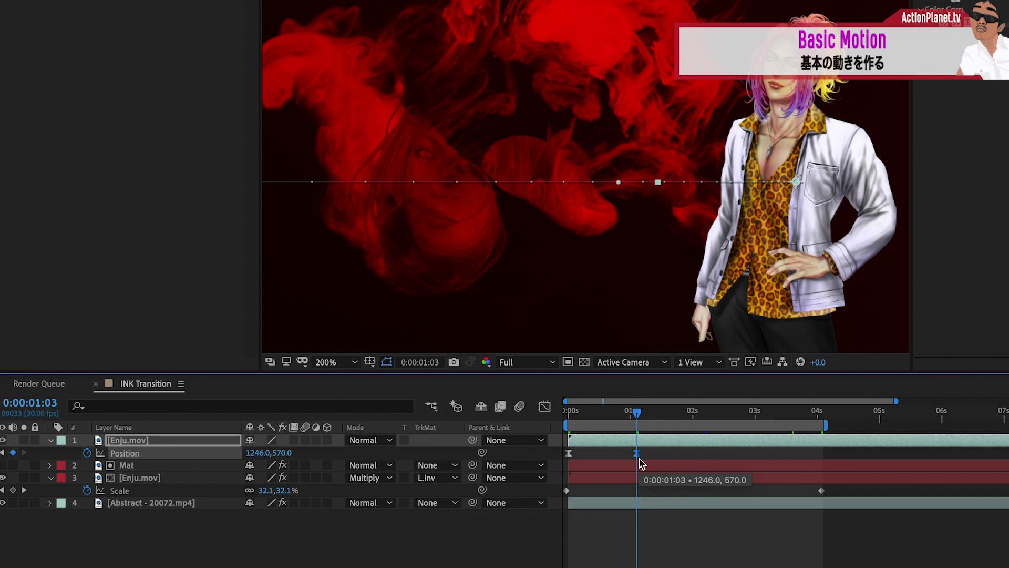
{"action": "left_click_drag", "start_coordinate": [262, 453], "coordinate": [220, 453]}
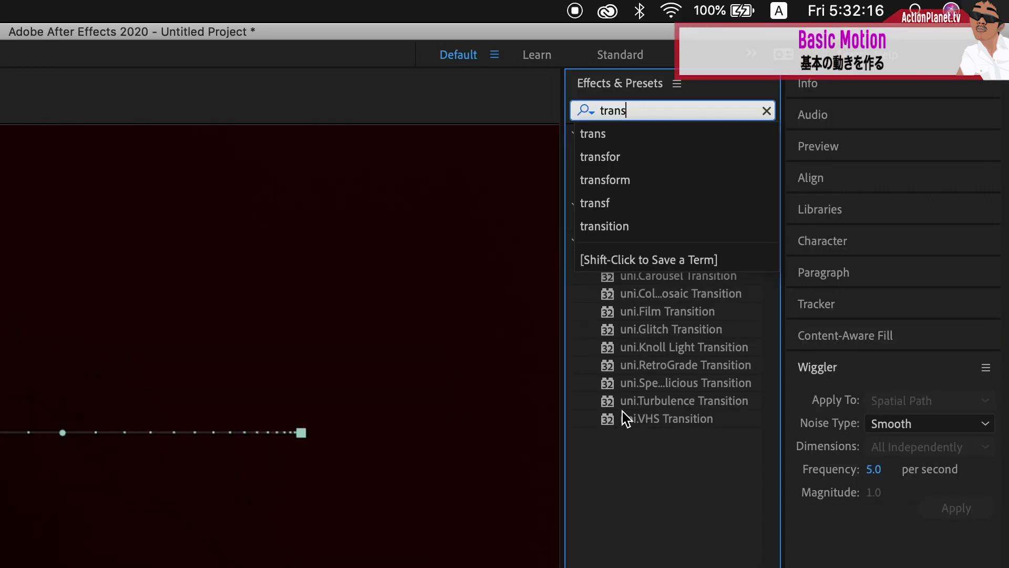
Step: Search 'transf' and apply Distort > Transform to the top Enju.mov clip
{"action": "type", "text": "f"}
{"action": "left_click", "coordinate": [639, 514]}
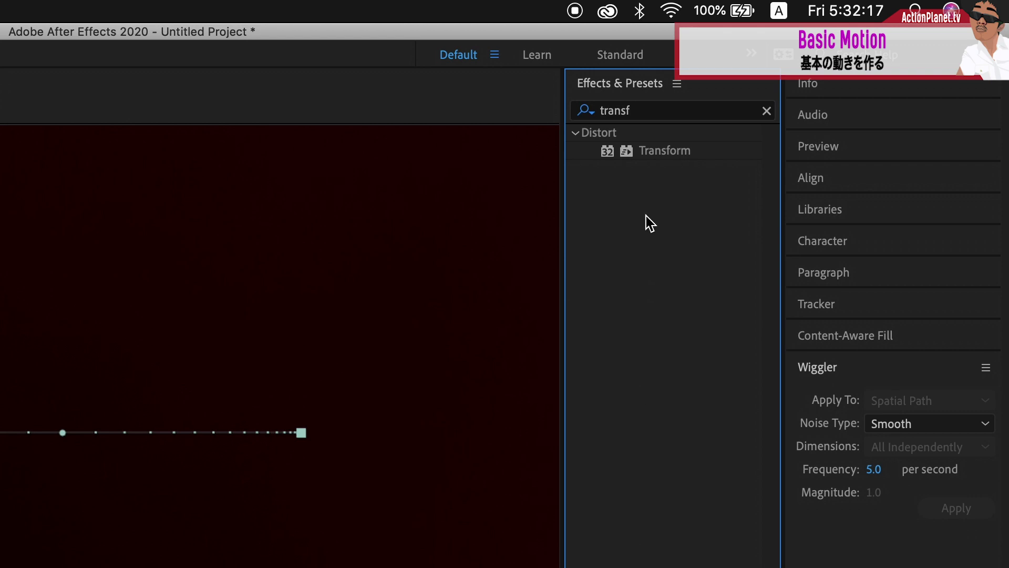
{"action": "double_click", "coordinate": [651, 153]}
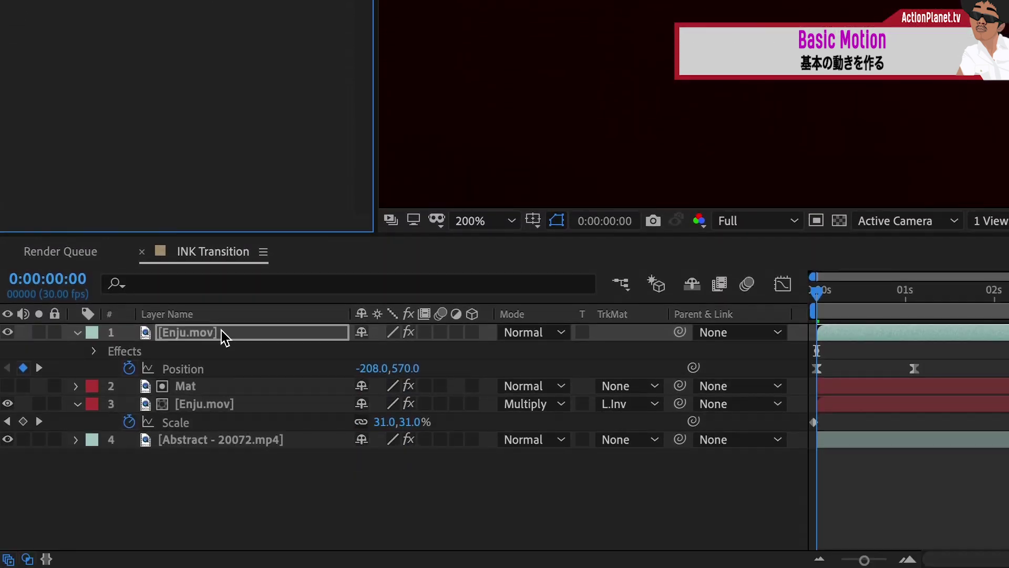
Step: Key Transform Position from 1447.0,2046.5 at start to 2076.0,2046.5 at 4:02, then preview
{"action": "key", "text": "u"}
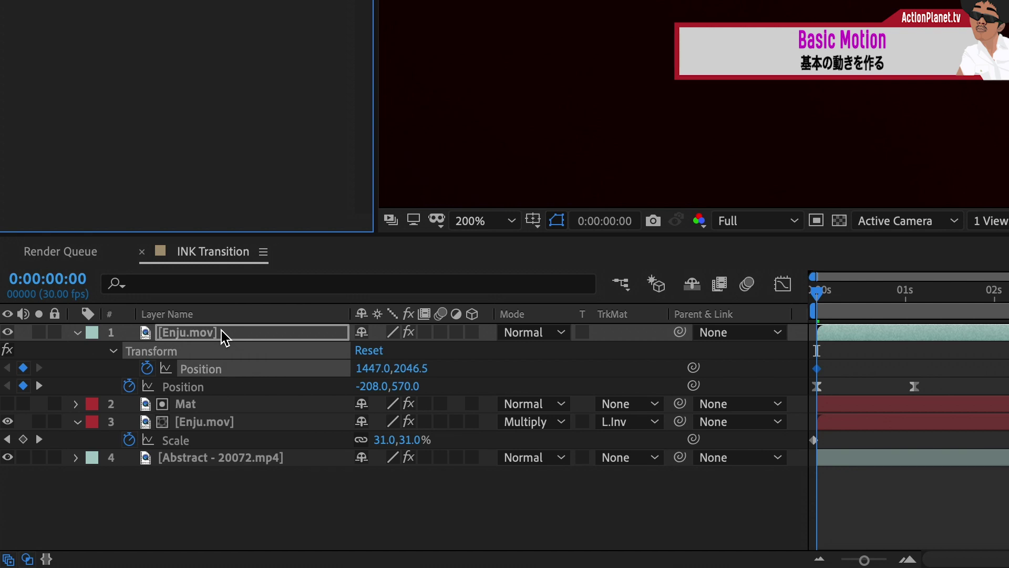
{"action": "mouse_move", "coordinate": [806, 298]}
{"action": "left_mouse_down"}
{"action": "mouse_move", "coordinate": [704, 314]}
{"action": "mouse_move", "coordinate": [816, 314]}
{"action": "left_mouse_up"}
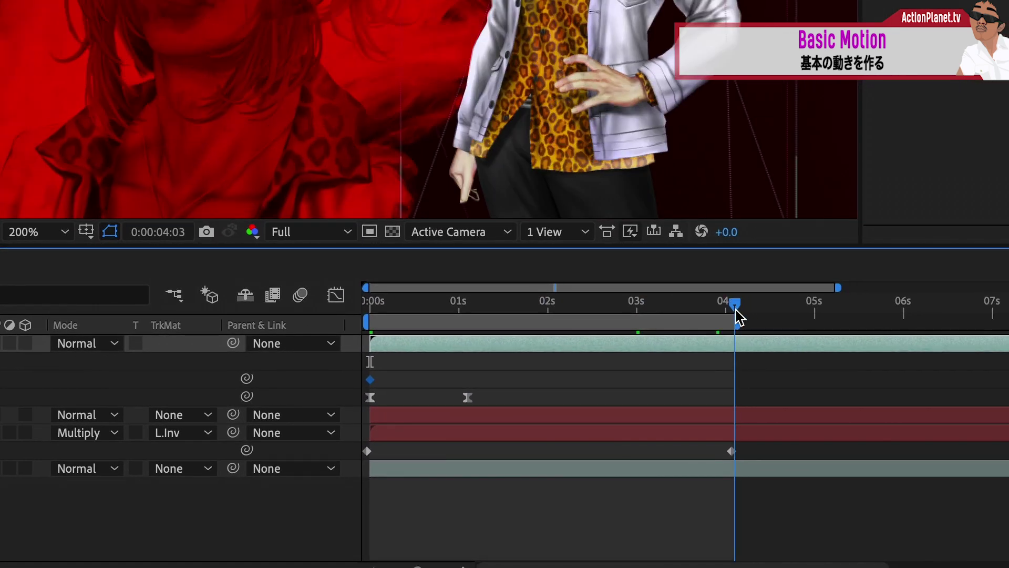
{"action": "left_click_drag", "start_coordinate": [736, 315], "coordinate": [733, 362]}
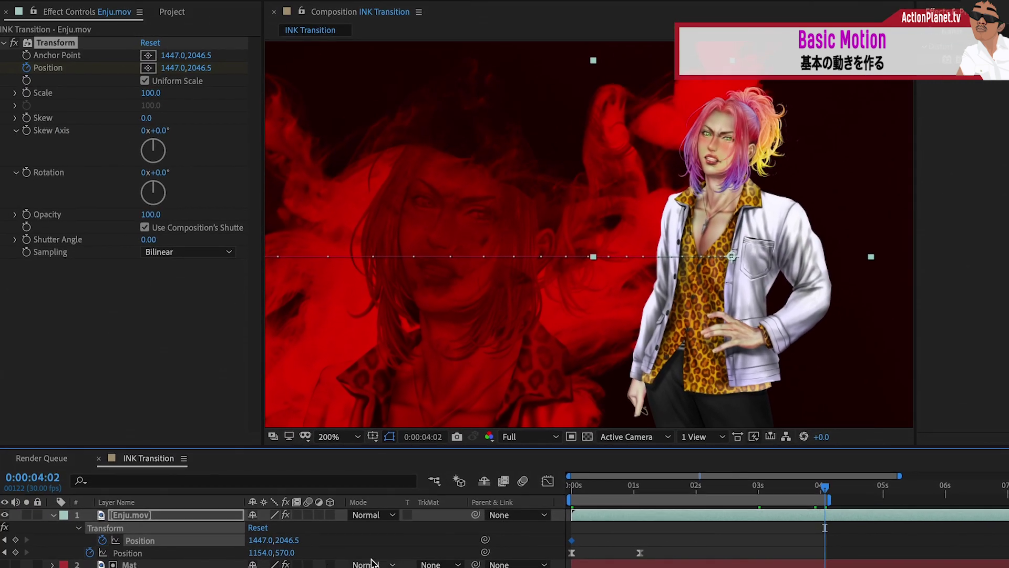
{"action": "left_click_drag", "start_coordinate": [253, 541], "coordinate": [370, 538]}
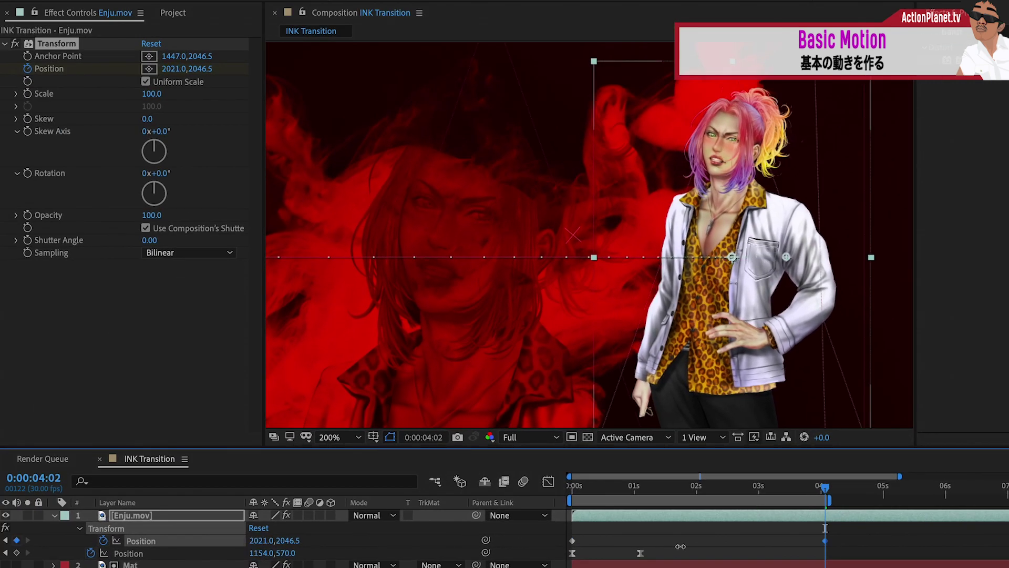
{"action": "left_click_drag", "start_coordinate": [673, 546], "coordinate": [720, 549]}
{"action": "key", "text": "space"}
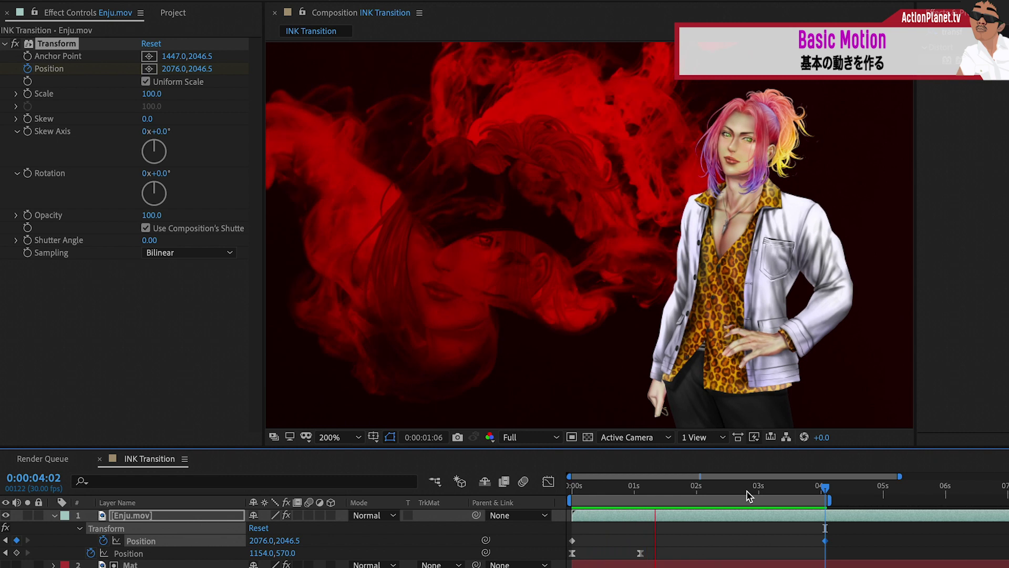